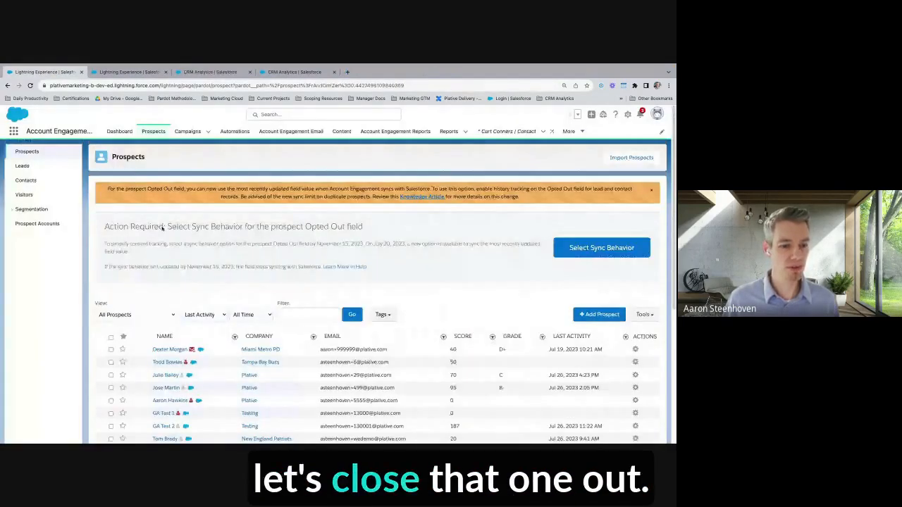
Open the segmentation lists overview and look over the existing lists
{"action": "left_click", "coordinate": [12, 210]}
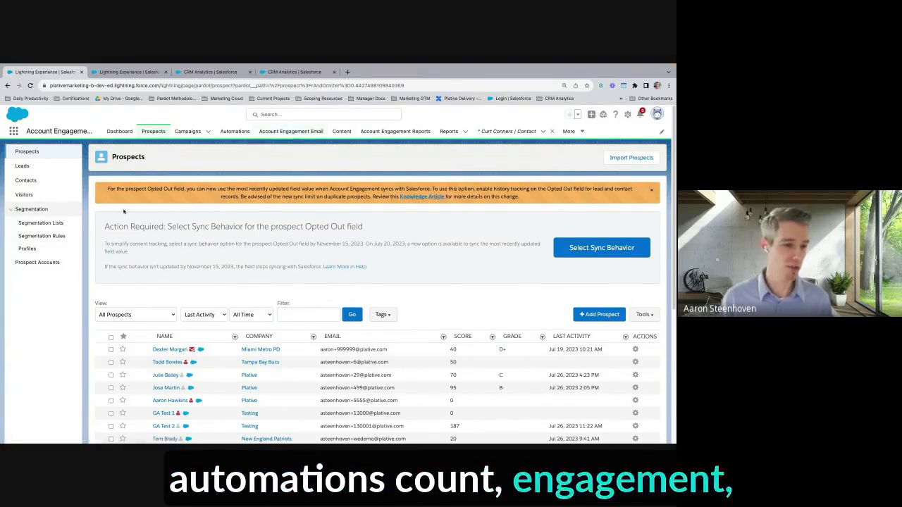
{"action": "left_click", "coordinate": [40, 223]}
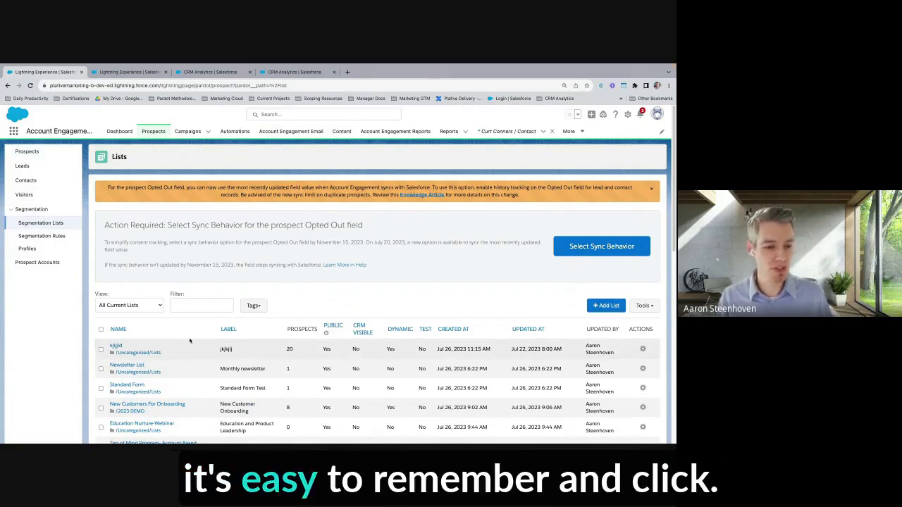
{"action": "scroll", "coordinate": [201, 335], "scroll_direction": "down", "scroll_amount": 3}
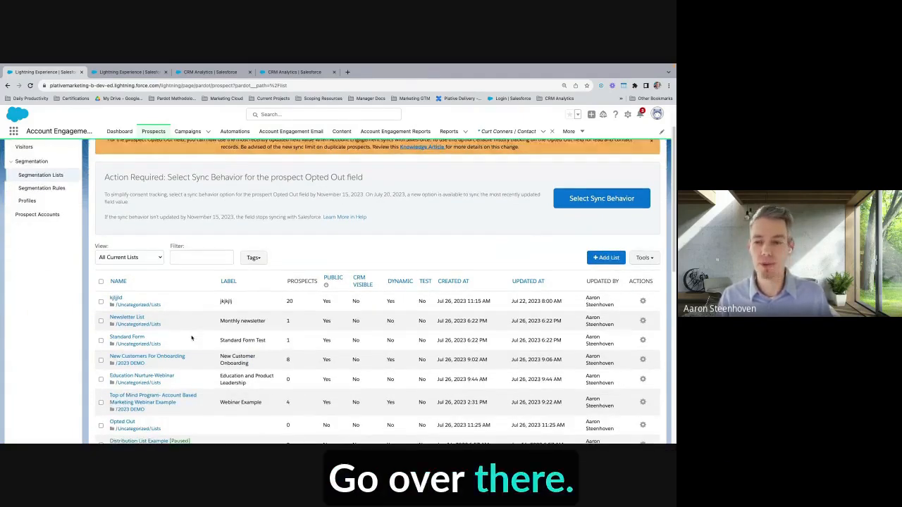
{"action": "scroll", "coordinate": [394, 317], "scroll_direction": "up", "scroll_amount": 3}
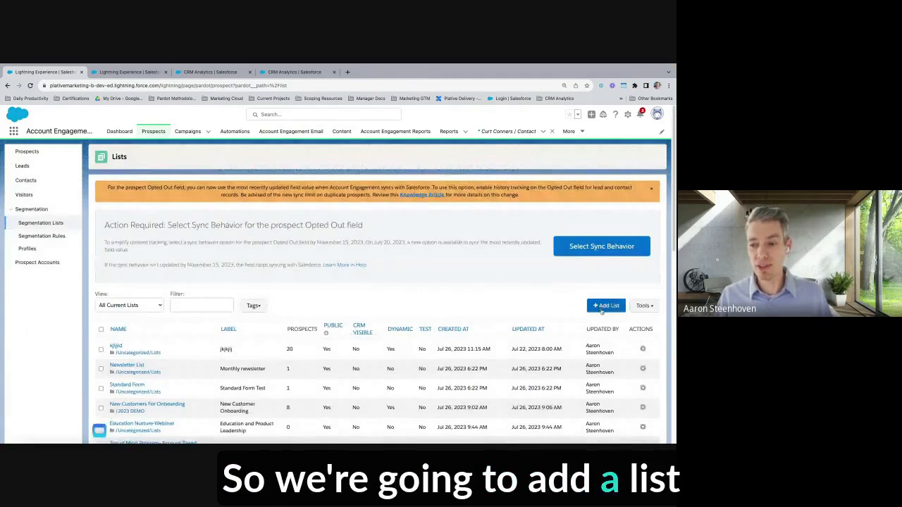
Start a new segmentation list named "ABM Webinar List" stored in the 2023 DEMO folder
{"action": "left_click", "coordinate": [604, 306]}
{"action": "left_click", "coordinate": [323, 206]}
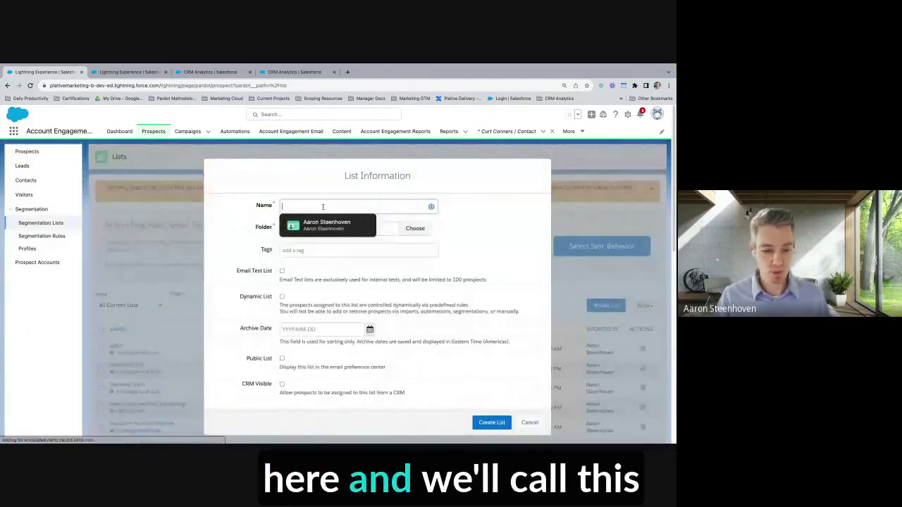
{"action": "type", "text": "ABM Webi"}
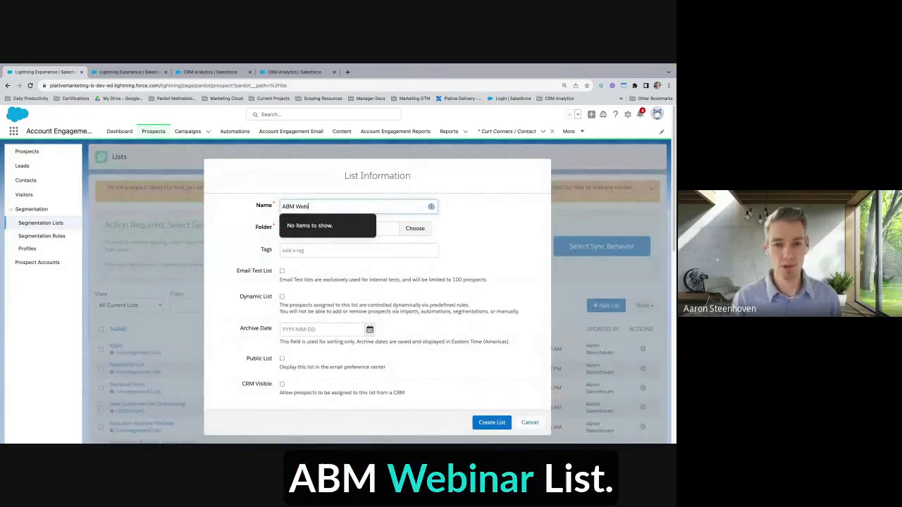
{"action": "type", "text": "nar List"}
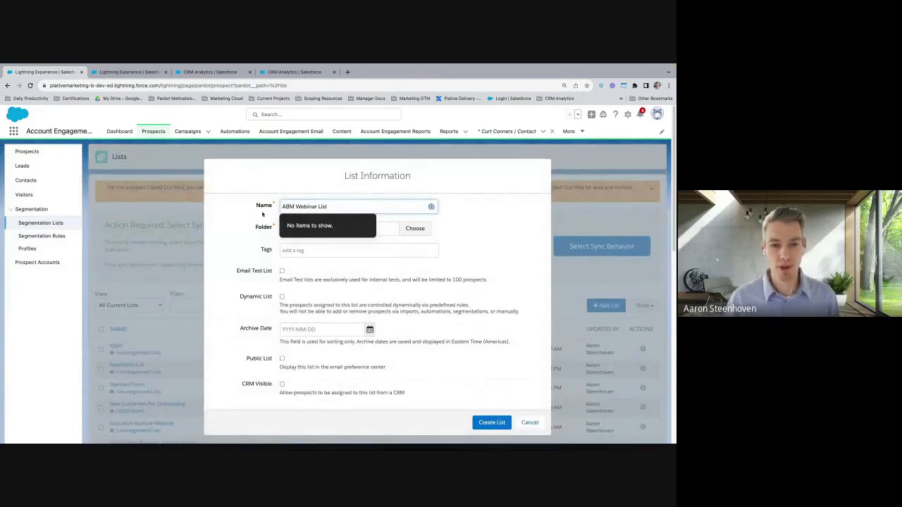
{"action": "left_click", "coordinate": [321, 228]}
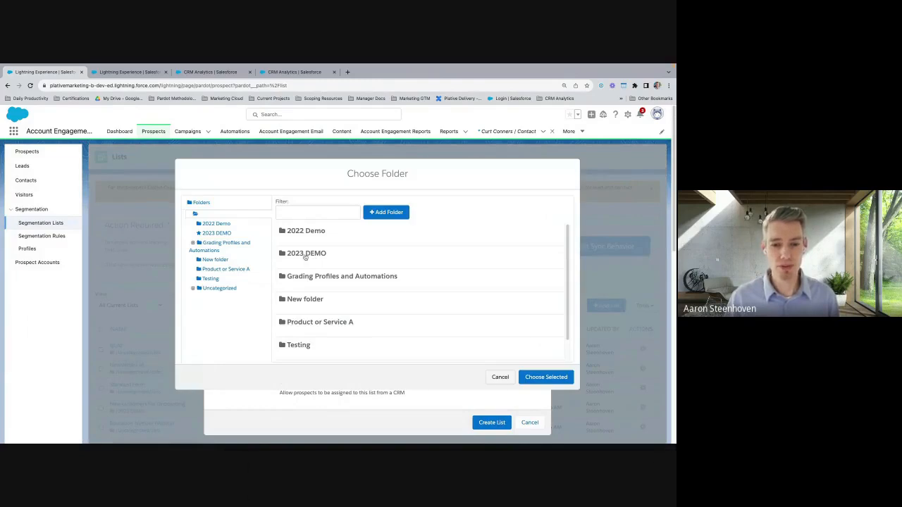
{"action": "left_click", "coordinate": [307, 255]}
{"action": "left_click", "coordinate": [544, 379]}
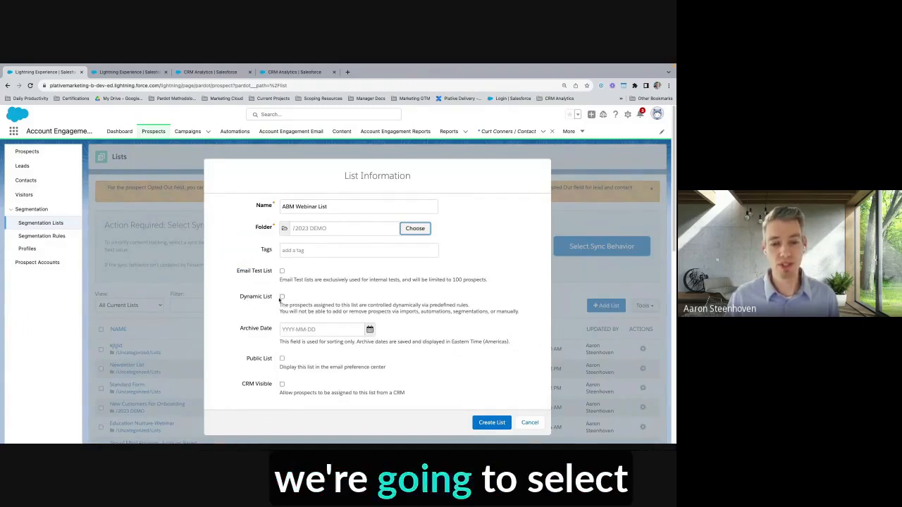
Make the list dynamic and public, with the label "Newsletter" and the description "All the latest happenings!"
{"action": "left_click", "coordinate": [282, 297]}
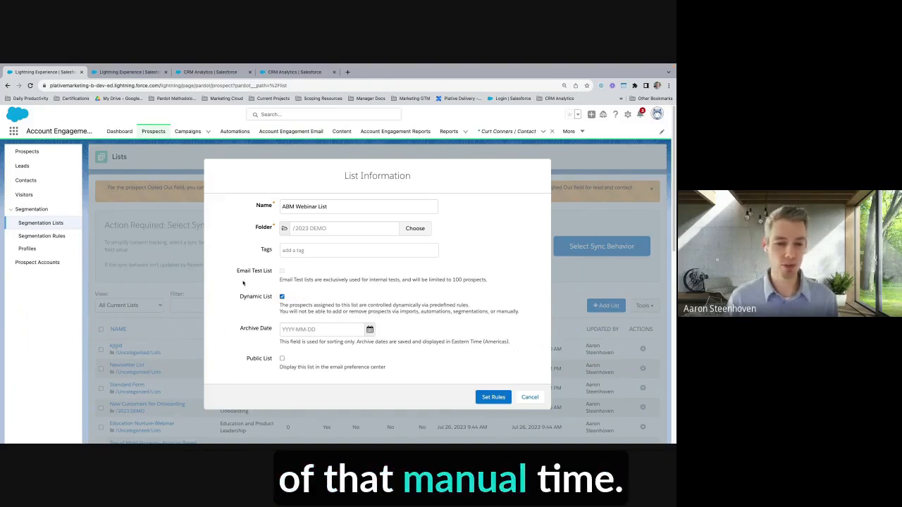
{"action": "left_click", "coordinate": [282, 358]}
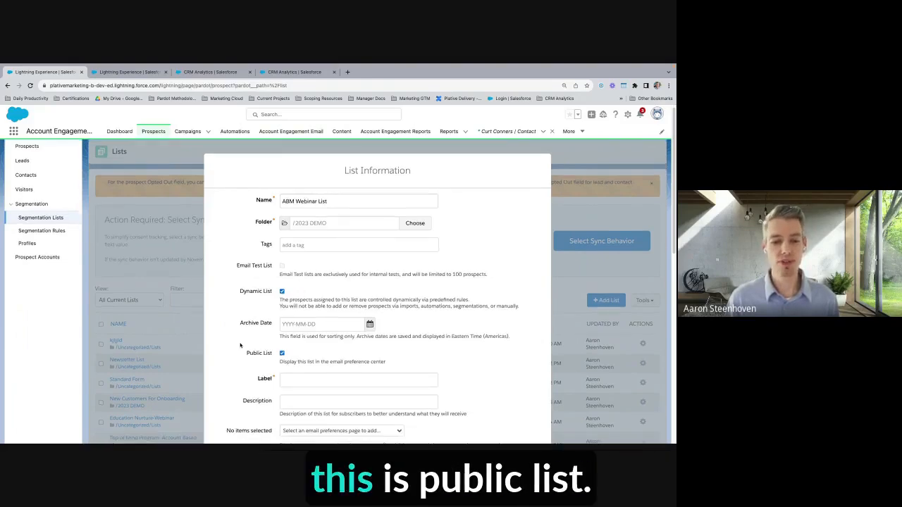
{"action": "scroll", "coordinate": [236, 345], "scroll_direction": "down", "scroll_amount": 1}
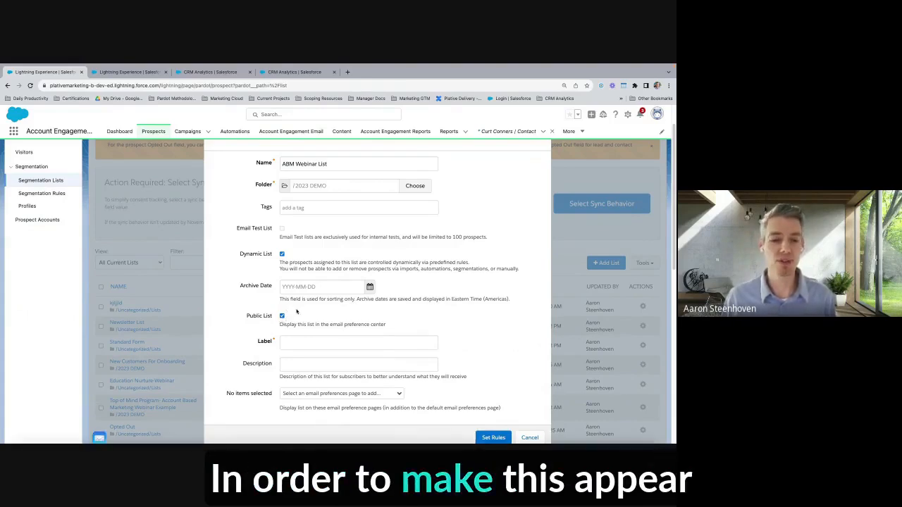
{"action": "left_click", "coordinate": [289, 343]}
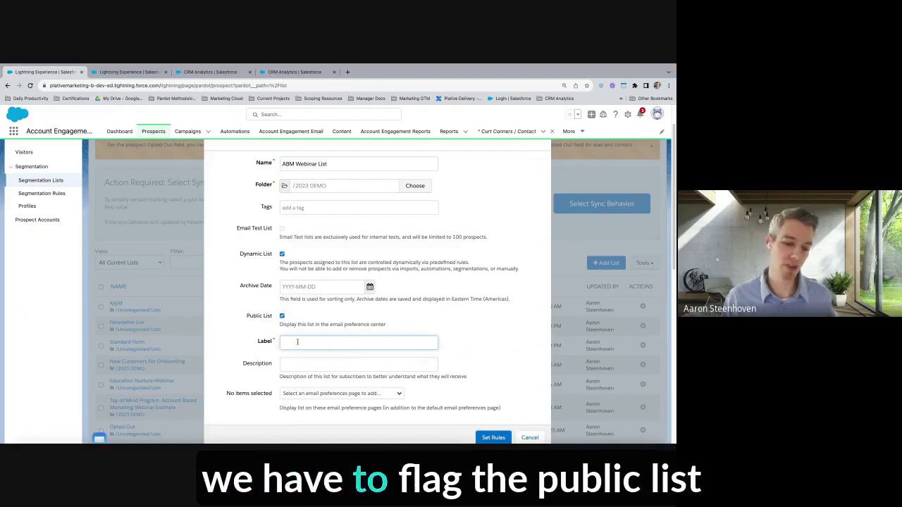
{"action": "type", "text": "Newsletter"}
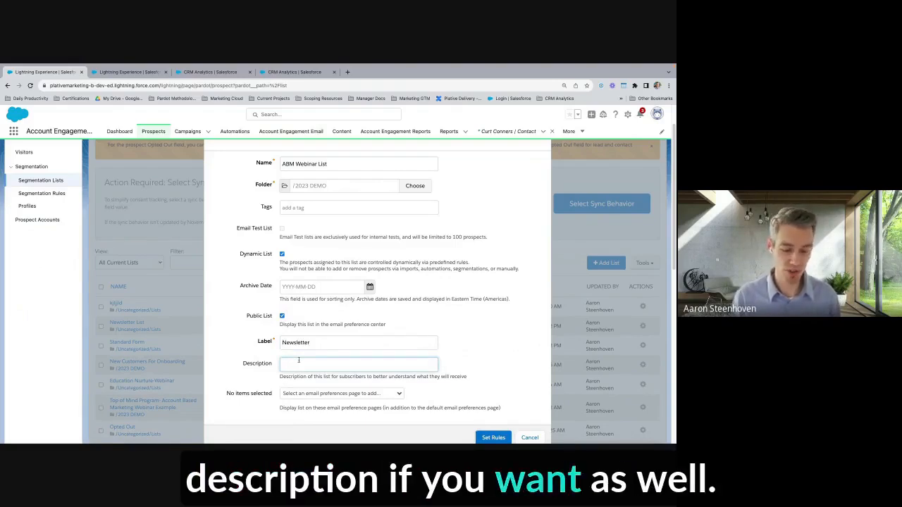
{"action": "type", "text": "All the lates"}
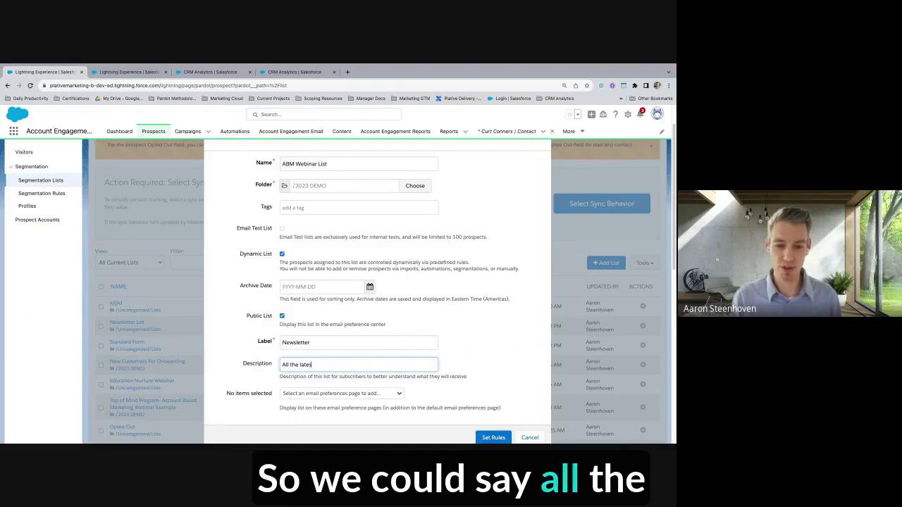
{"action": "type", "text": "t happenings!"}
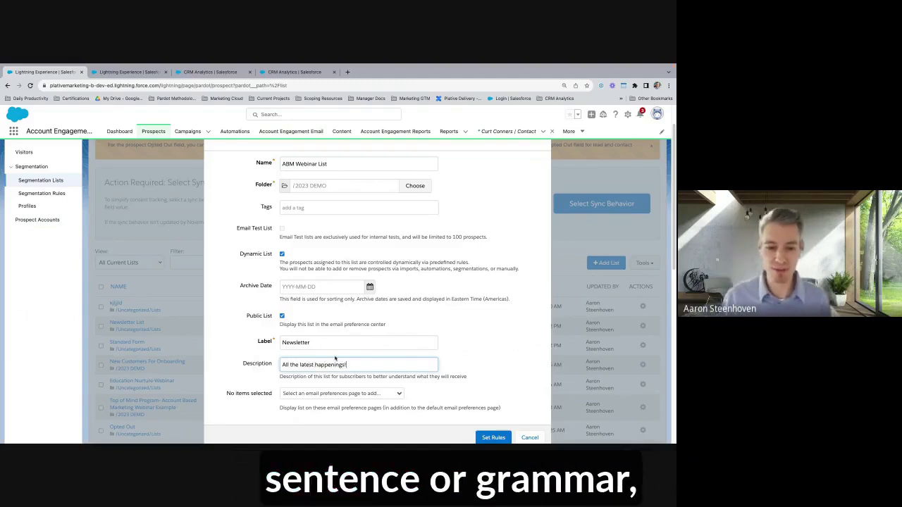
Display the public list on the Custom Email Pref Center page in addition to the default preferences page
{"action": "scroll", "coordinate": [446, 355], "scroll_direction": "down", "scroll_amount": 1}
{"action": "left_click", "coordinate": [340, 383]}
{"action": "left_click", "coordinate": [324, 403]}
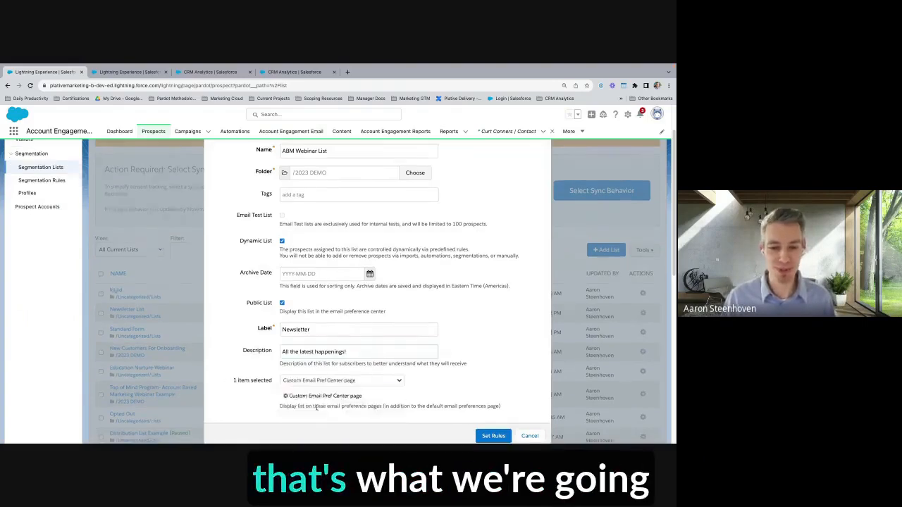
{"action": "scroll", "coordinate": [441, 371], "scroll_direction": "down", "scroll_amount": 1}
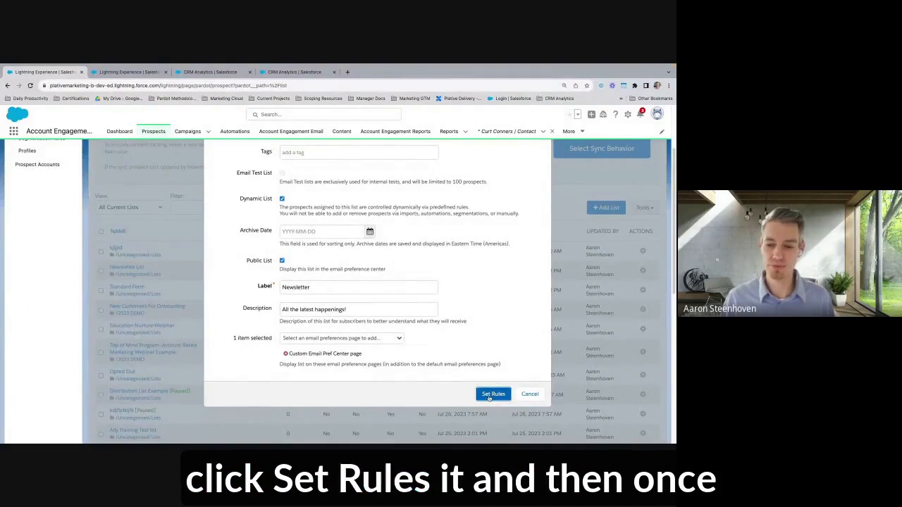
Continue to the list's dynamic rules and add a first blank rule
{"action": "left_click", "coordinate": [491, 395]}
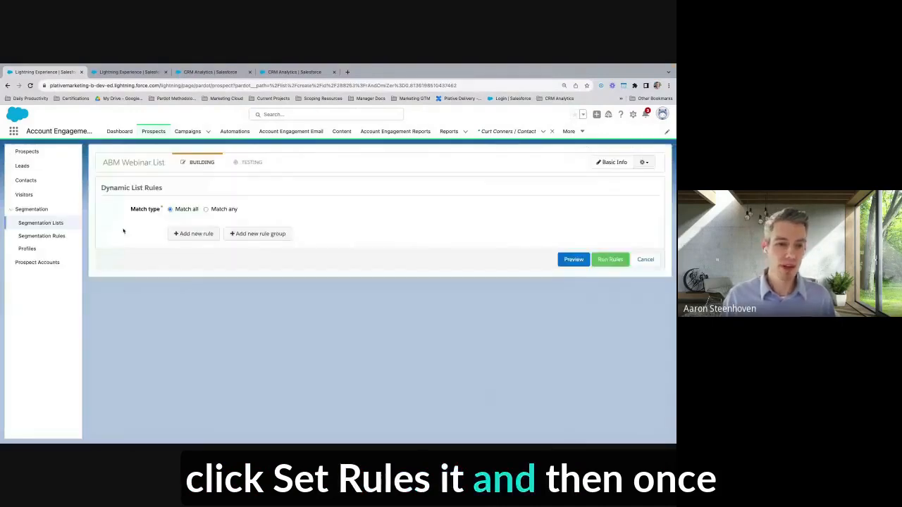
{"action": "left_click", "coordinate": [196, 233]}
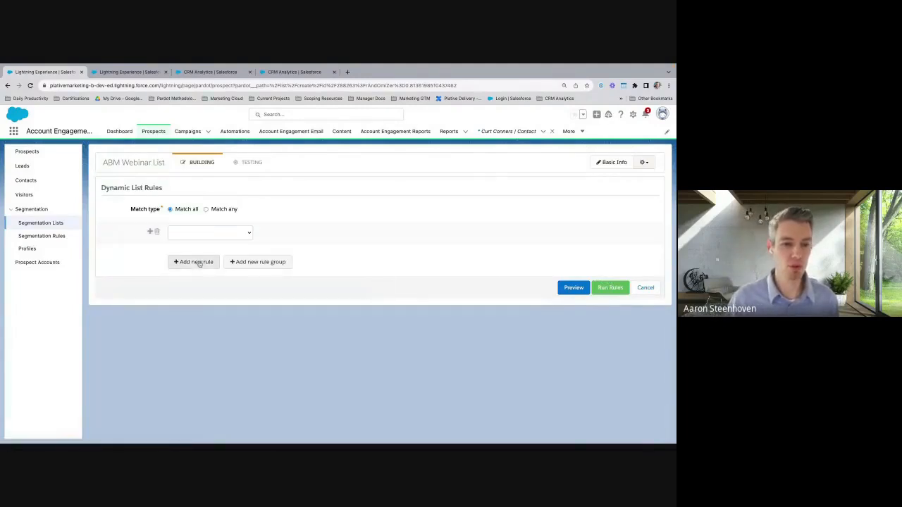
Add a second blank rule plus a rule group containing two blank rules, with the group set to Match any
{"action": "left_click", "coordinate": [195, 262]}
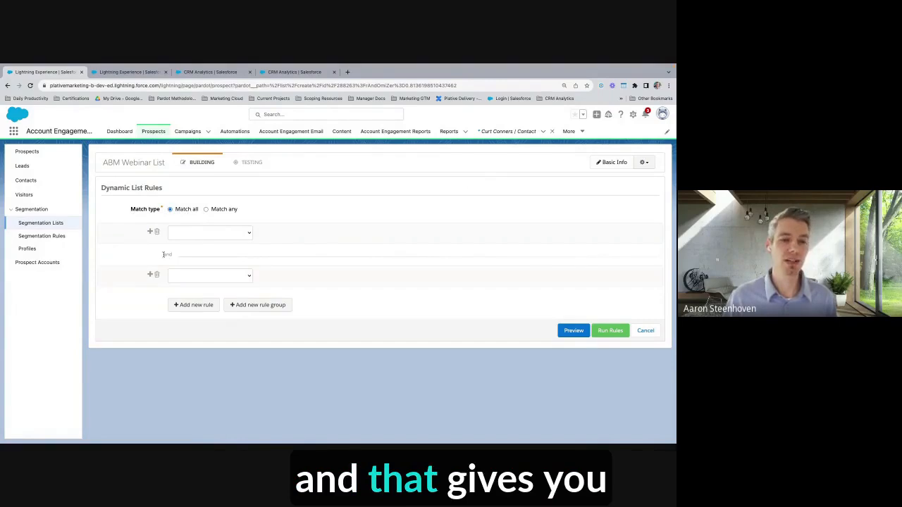
{"action": "left_click", "coordinate": [205, 209]}
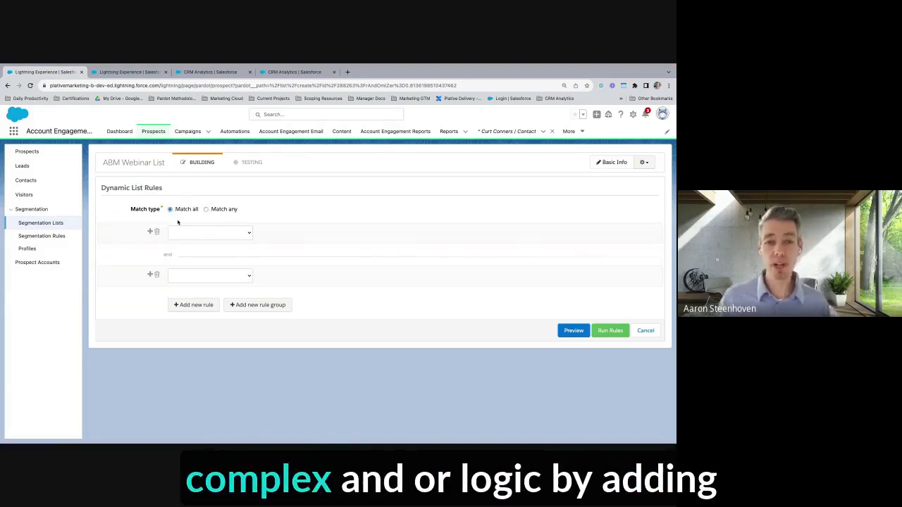
{"action": "left_click", "coordinate": [250, 305]}
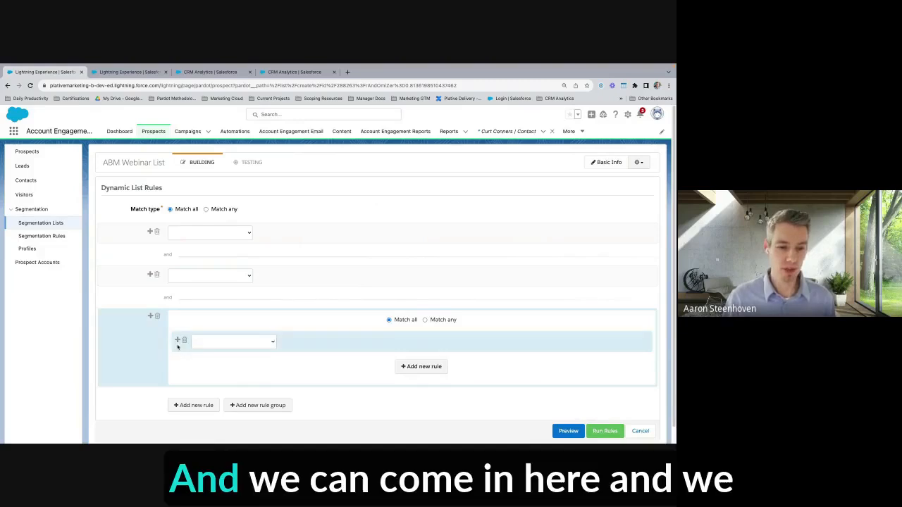
{"action": "left_click", "coordinate": [407, 374]}
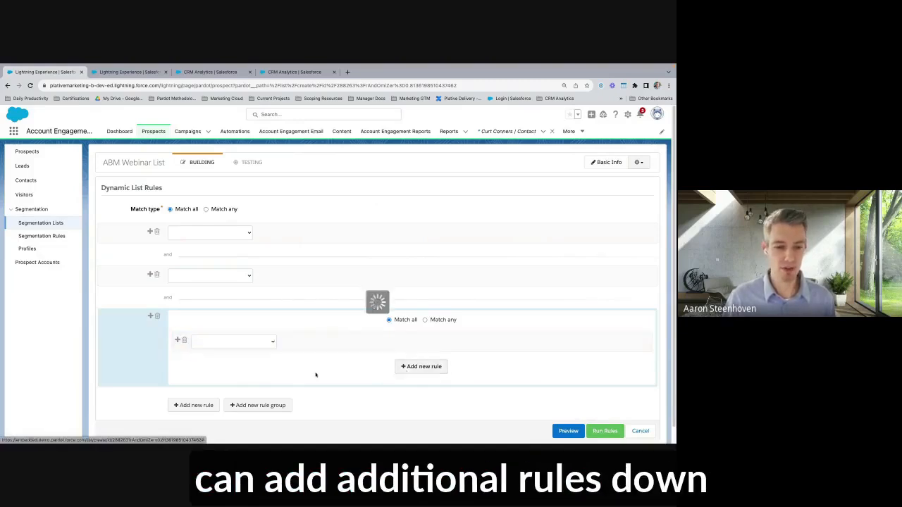
{"action": "left_click", "coordinate": [425, 320]}
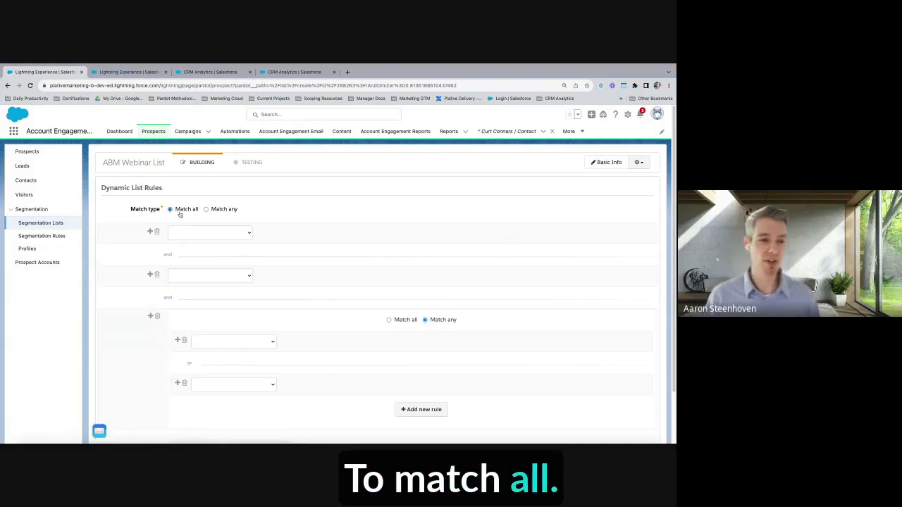
Delete the second blank rule and the rule group, leaving only the first rule
{"action": "left_click", "coordinate": [157, 274]}
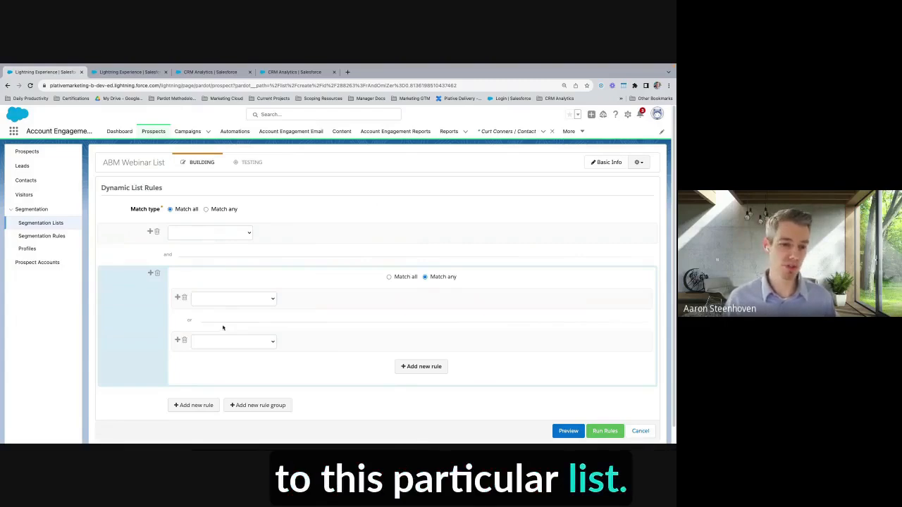
{"action": "left_click", "coordinate": [157, 272]}
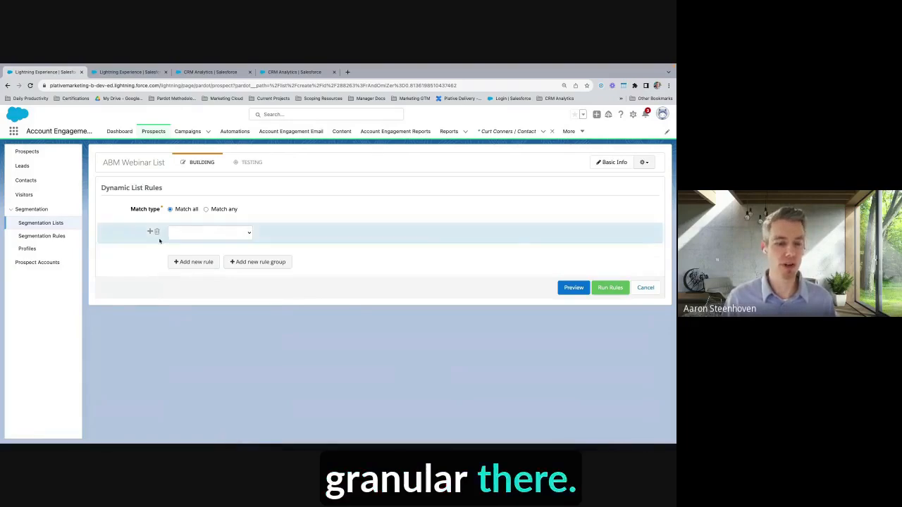
Browse the rule criteria, try Prospect default field, and view the fields it offers
{"action": "left_click", "coordinate": [210, 232]}
{"action": "scroll", "coordinate": [198, 305], "scroll_direction": "down", "scroll_amount": 1}
{"action": "scroll", "coordinate": [208, 304], "scroll_direction": "down", "scroll_amount": 2}
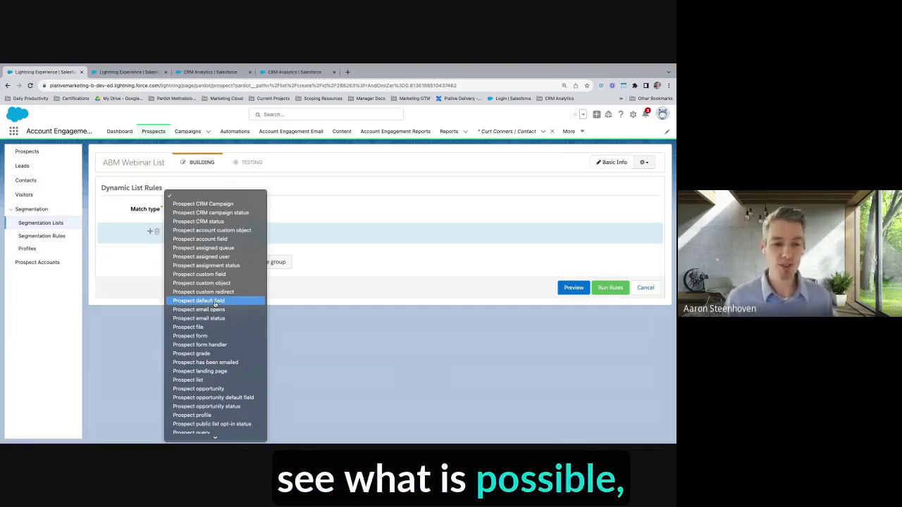
{"action": "left_click", "coordinate": [210, 301]}
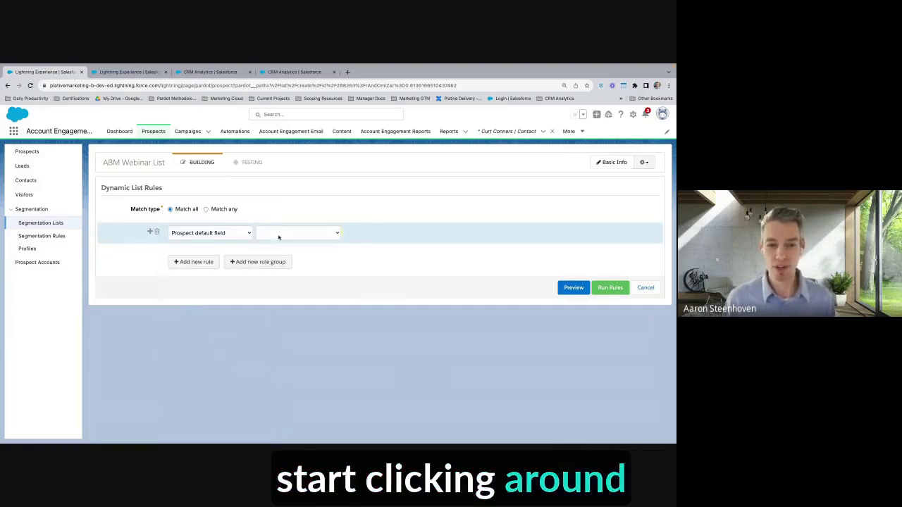
{"action": "left_click", "coordinate": [279, 237]}
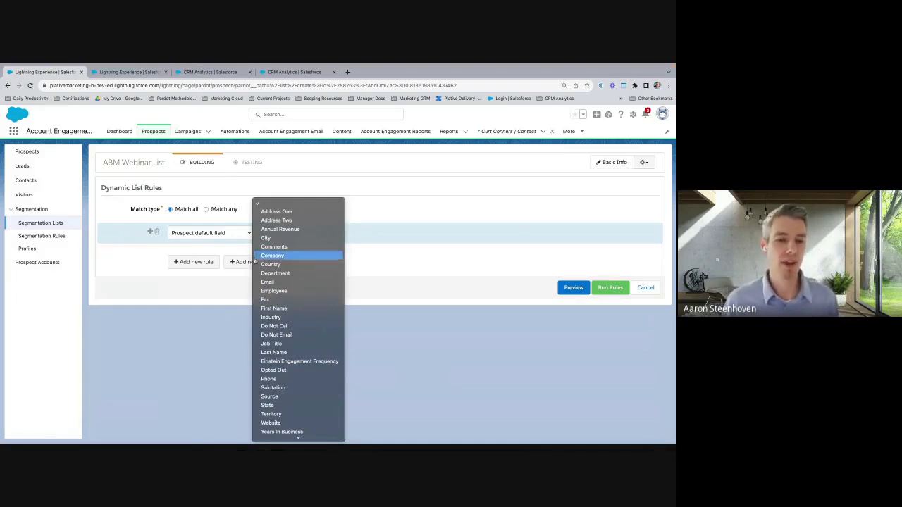
Set the rule to match prospects whose Prospect CRM Campaign is New Customer Onboarding
{"action": "left_click", "coordinate": [243, 231]}
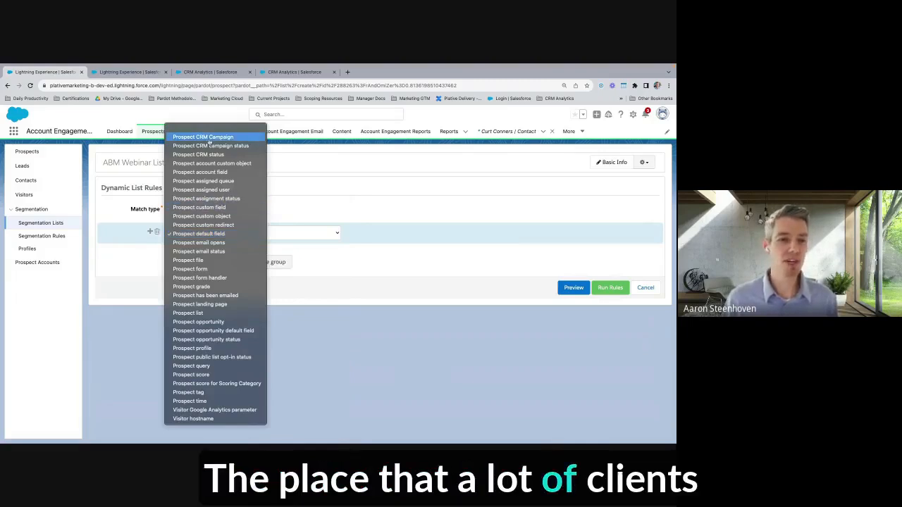
{"action": "left_click", "coordinate": [210, 139]}
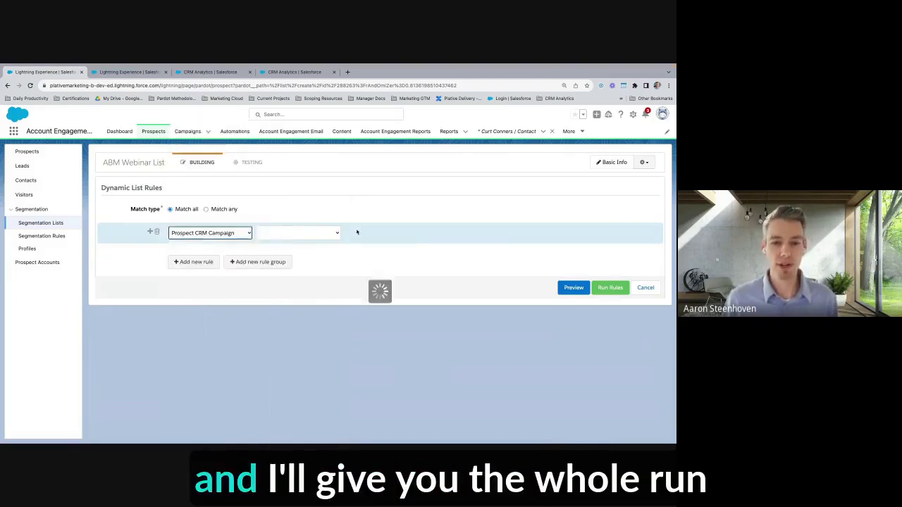
{"action": "left_click", "coordinate": [318, 236]}
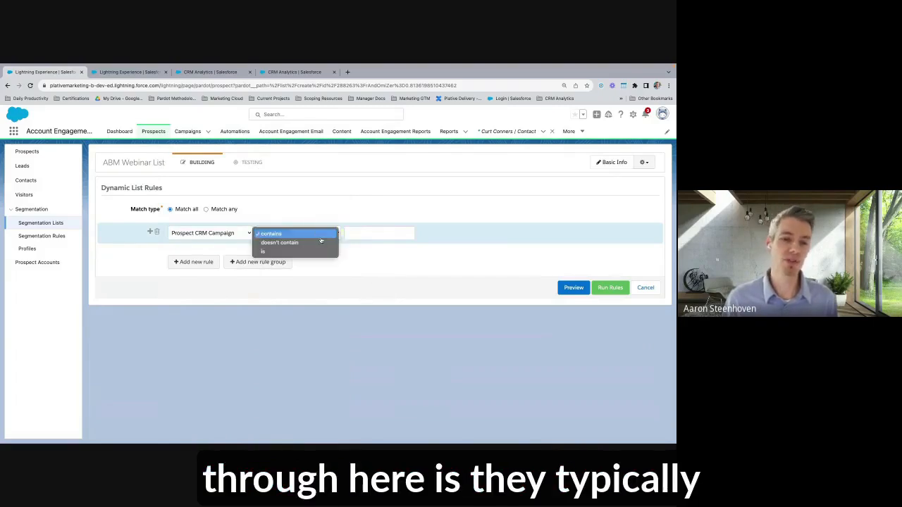
{"action": "left_click", "coordinate": [318, 252]}
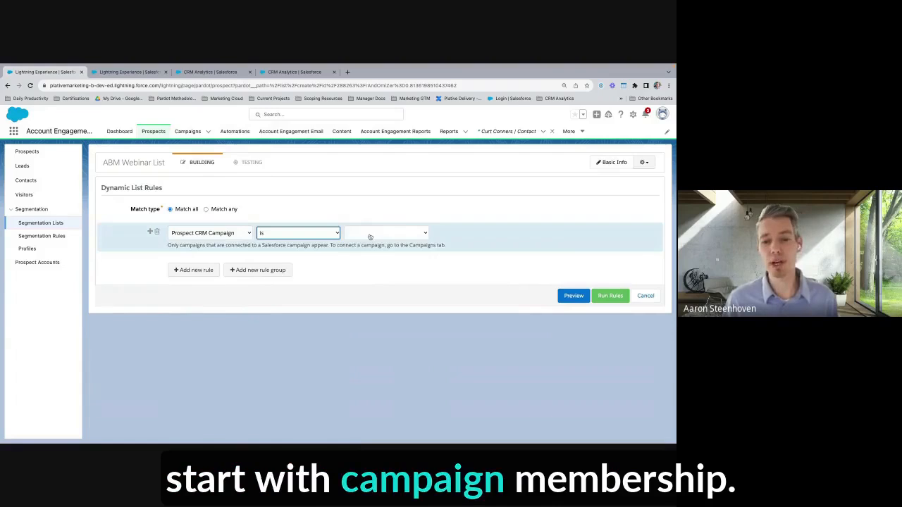
{"action": "left_click", "coordinate": [387, 233]}
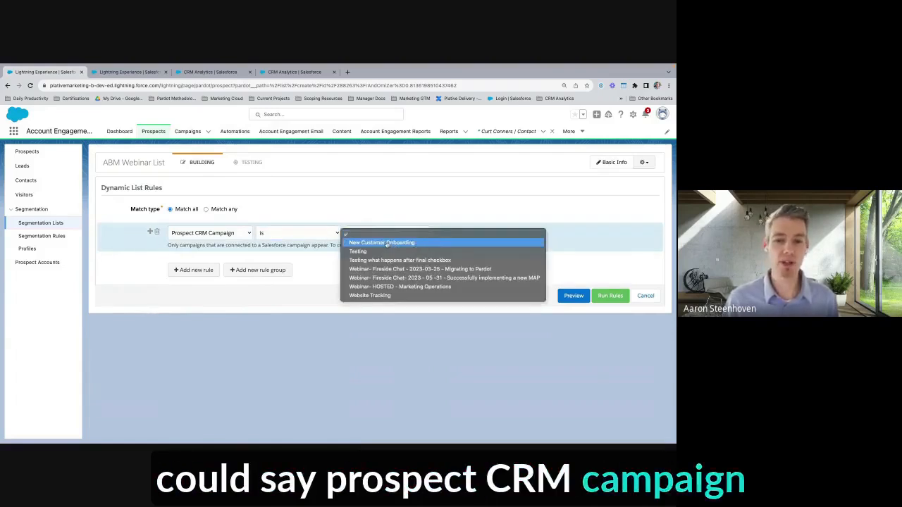
{"action": "left_click", "coordinate": [390, 243]}
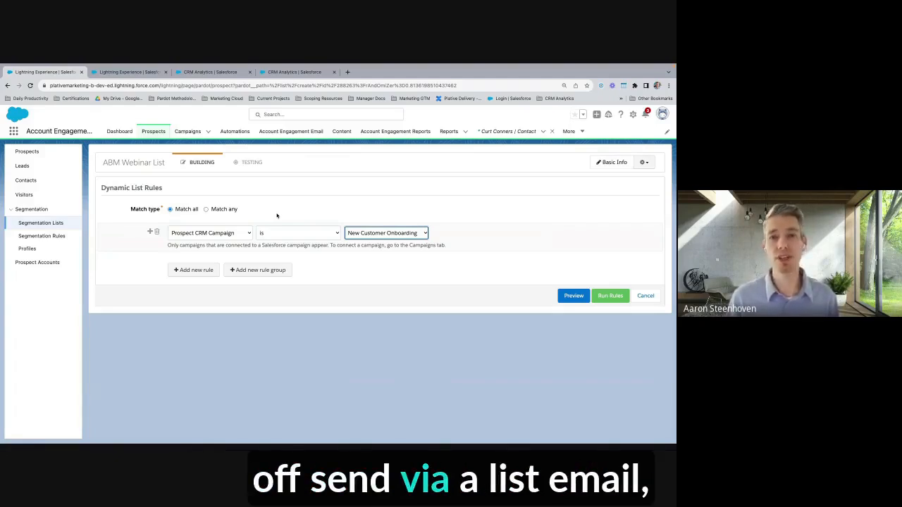
Change the rule to Prospect CRM campaign status, where New Customer Onboarding is Responded, and view the available status options
{"action": "left_click", "coordinate": [241, 234]}
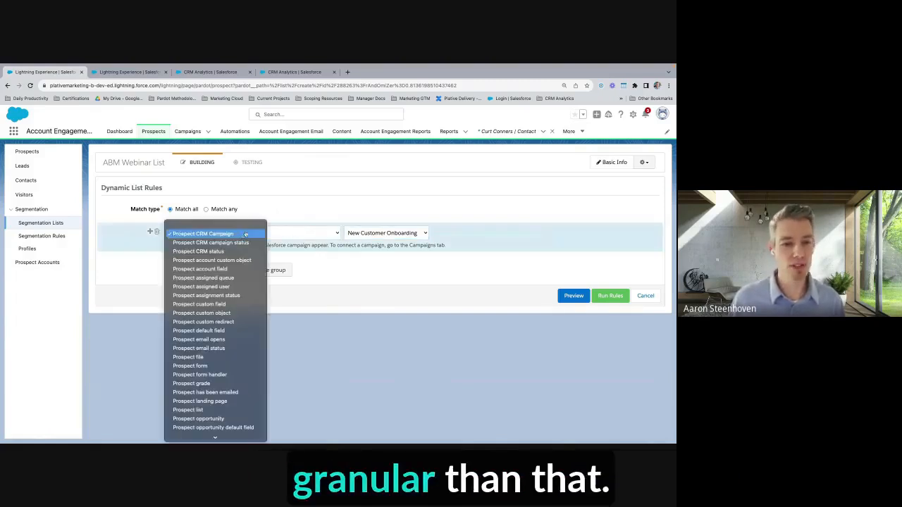
{"action": "left_click", "coordinate": [211, 242]}
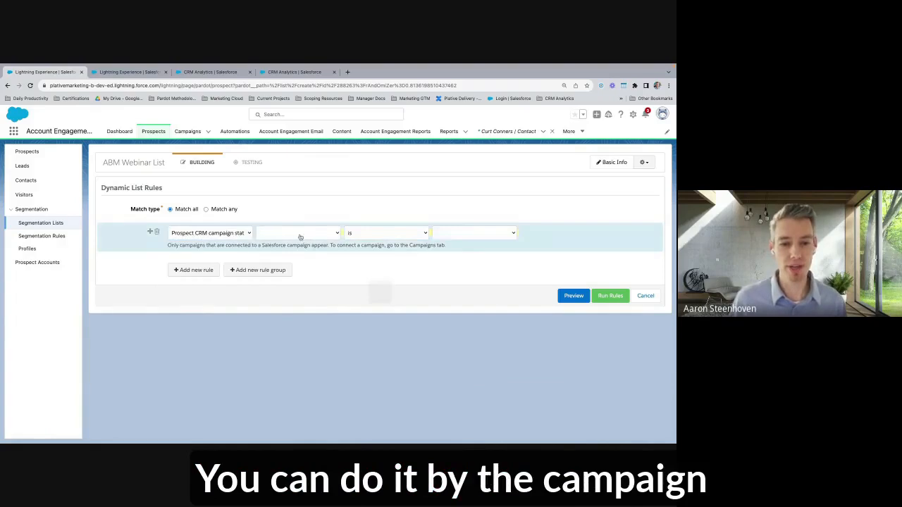
{"action": "left_click", "coordinate": [296, 234]}
{"action": "left_click", "coordinate": [294, 242]}
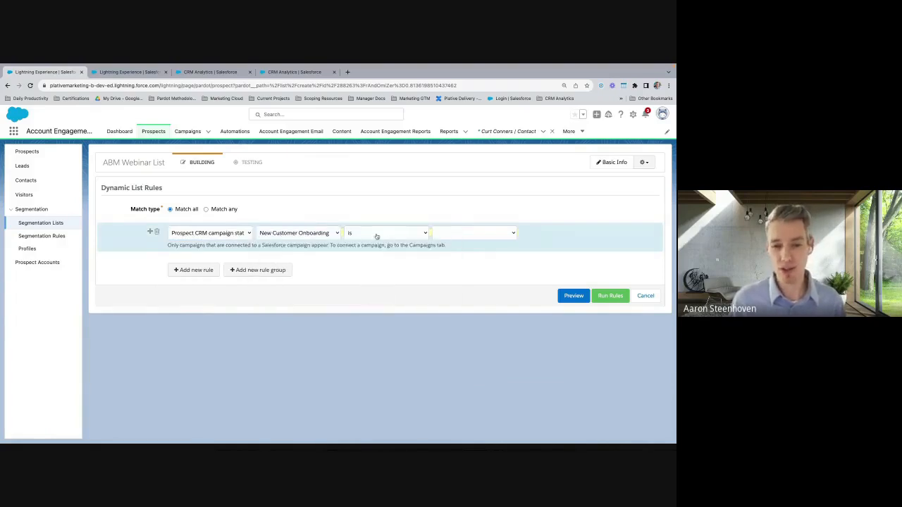
{"action": "left_click", "coordinate": [457, 233]}
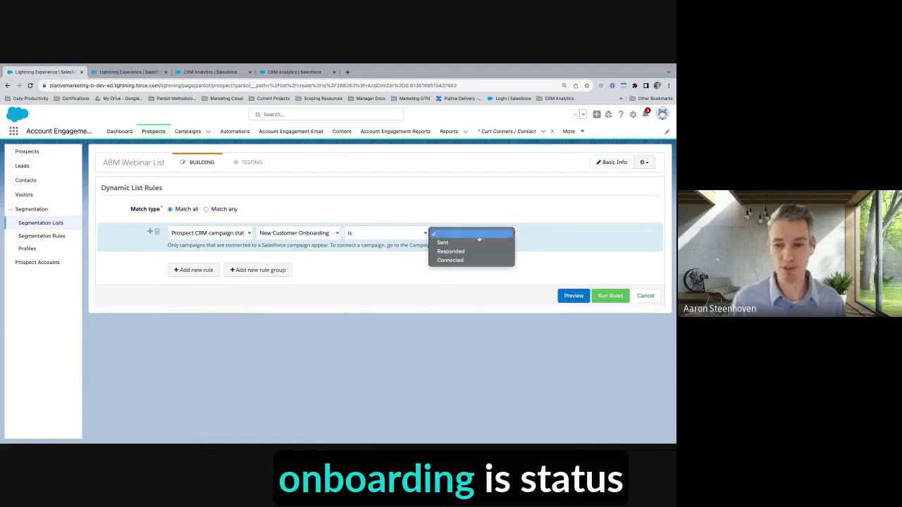
{"action": "left_click", "coordinate": [448, 251]}
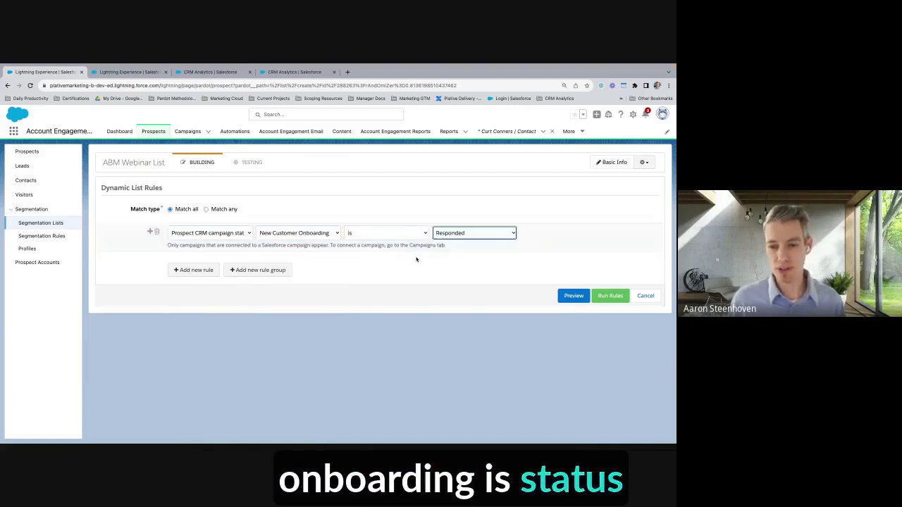
{"action": "left_click", "coordinate": [448, 234]}
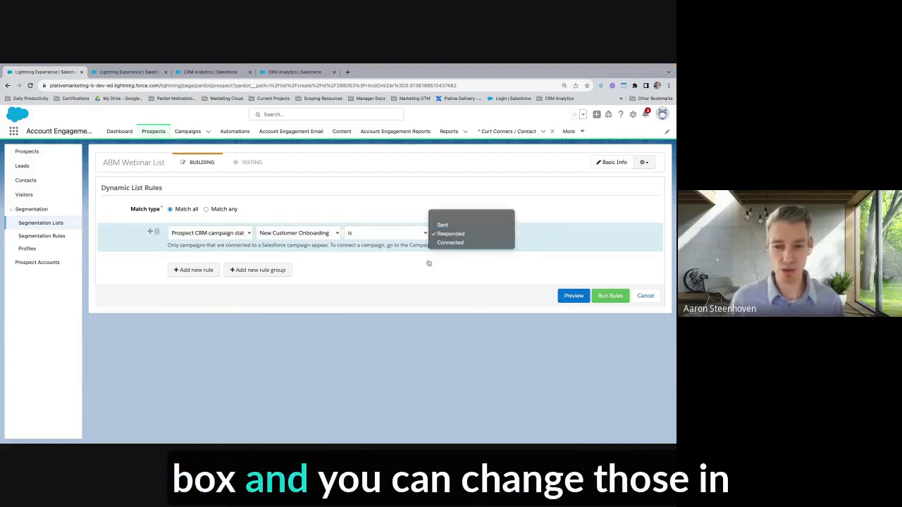
{"action": "left_click", "coordinate": [403, 273]}
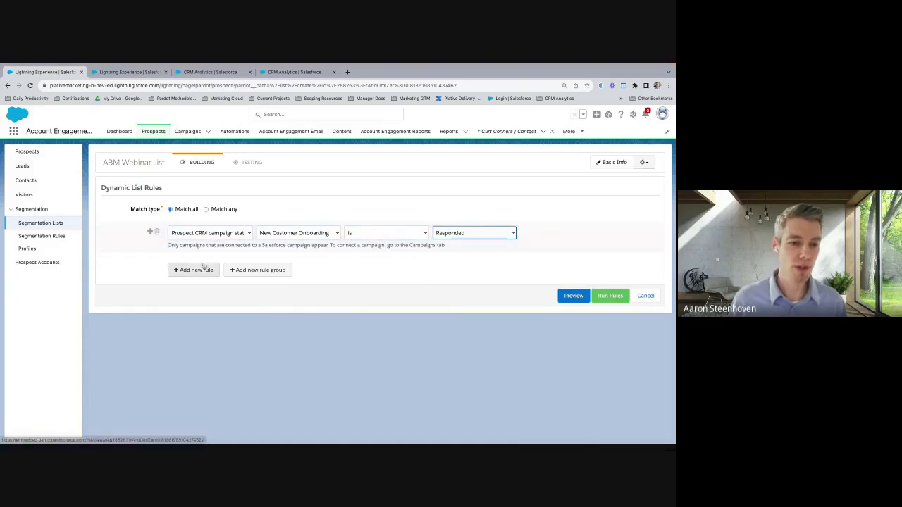
Change the rule to Prospect custom field with Audience Type is Donor, and switch the value to Advisor
{"action": "left_click", "coordinate": [240, 233]}
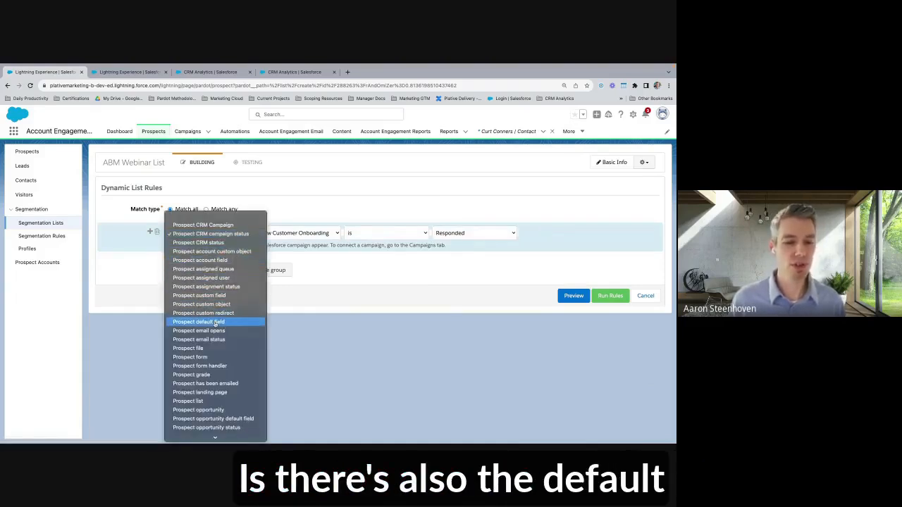
{"action": "left_click", "coordinate": [207, 300]}
{"action": "left_click", "coordinate": [299, 233]}
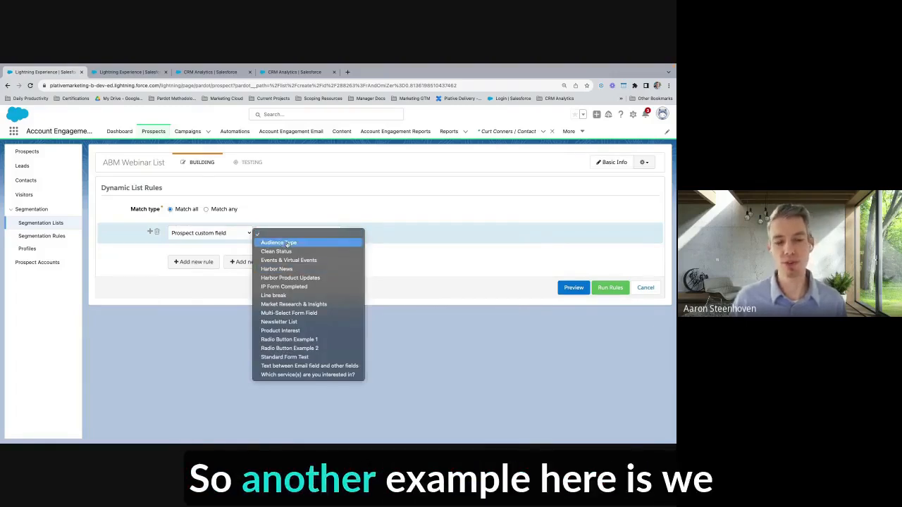
{"action": "left_click", "coordinate": [287, 243]}
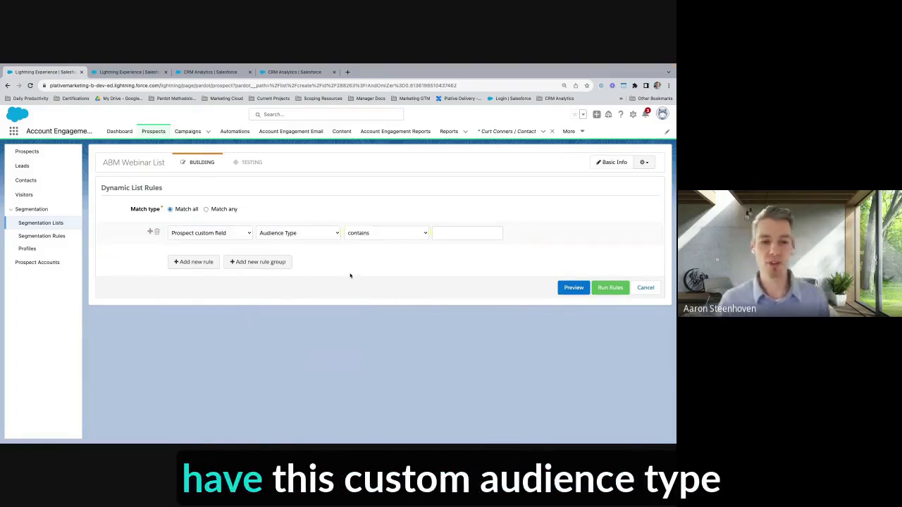
{"action": "left_click", "coordinate": [368, 234]}
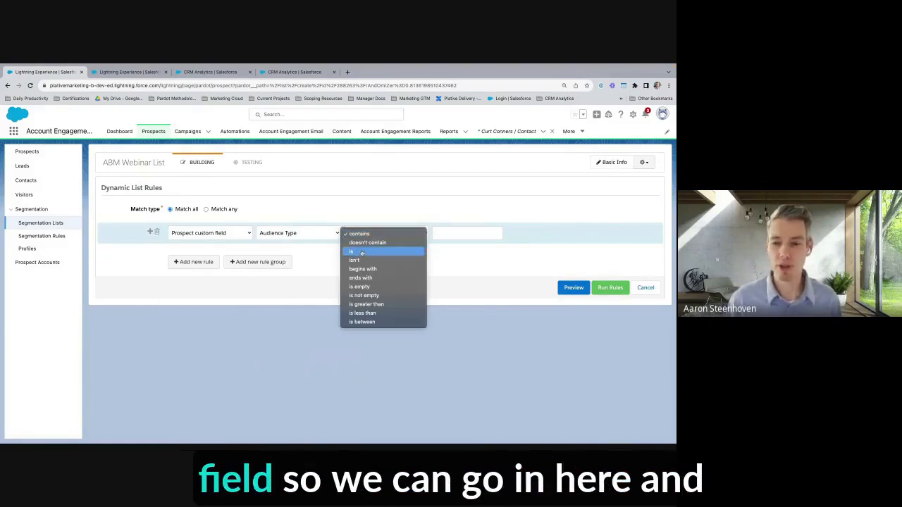
{"action": "left_click", "coordinate": [363, 250]}
{"action": "left_click", "coordinate": [465, 233]}
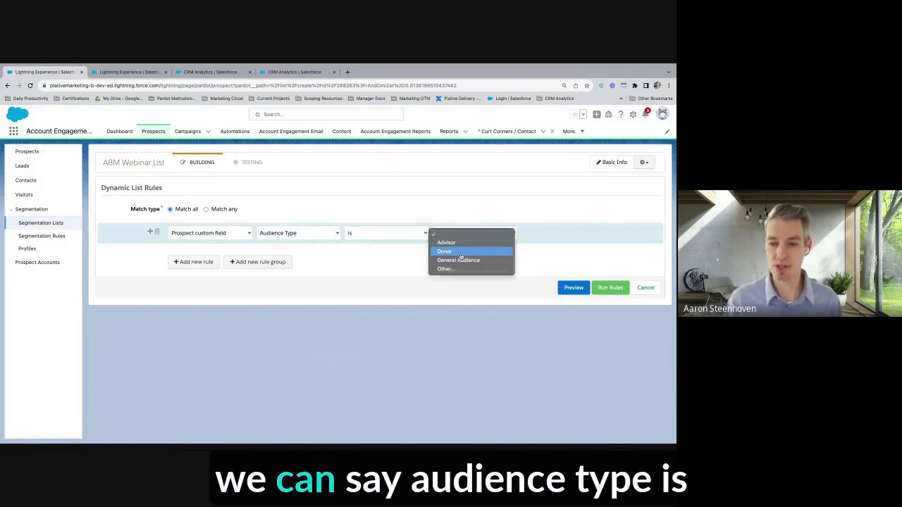
{"action": "left_click", "coordinate": [449, 252]}
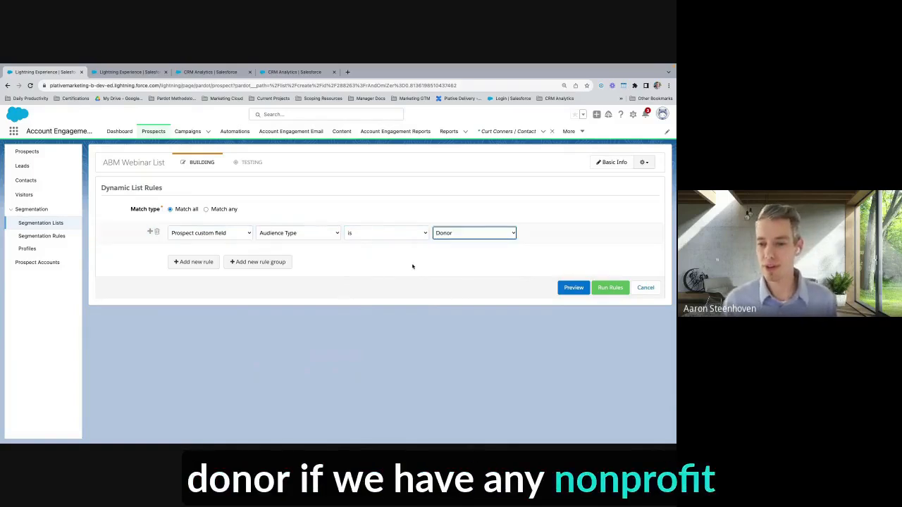
{"action": "left_click", "coordinate": [450, 237]}
{"action": "left_click", "coordinate": [451, 225]}
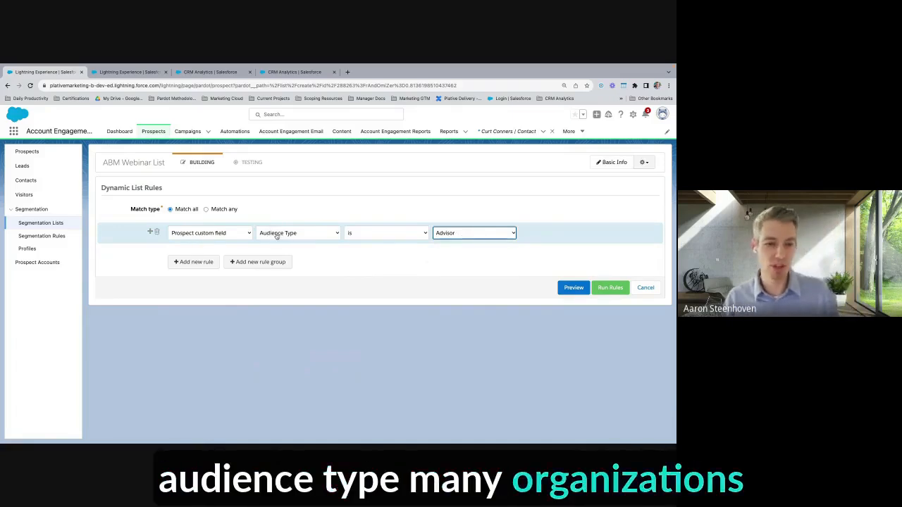
Change the rule to Prospect has been emailed at least 5 times in the last 30 days
{"action": "left_click", "coordinate": [234, 234]}
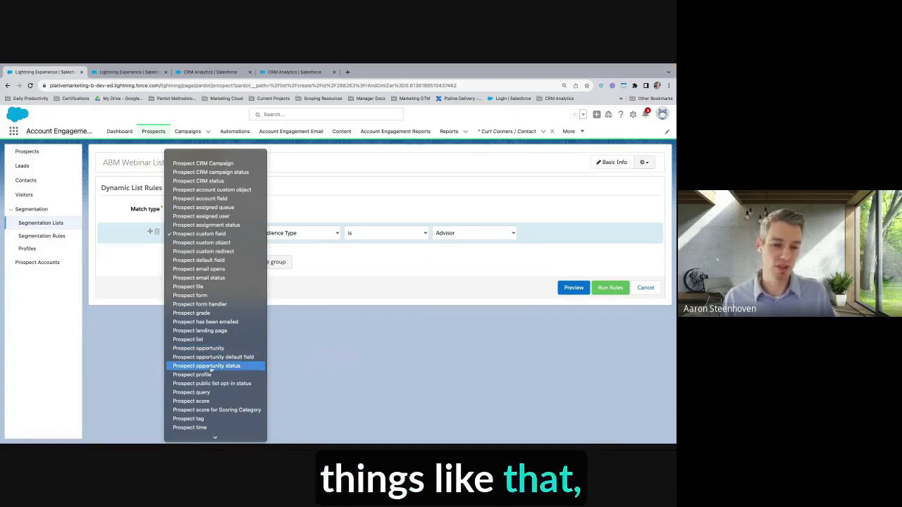
{"action": "left_click", "coordinate": [212, 321]}
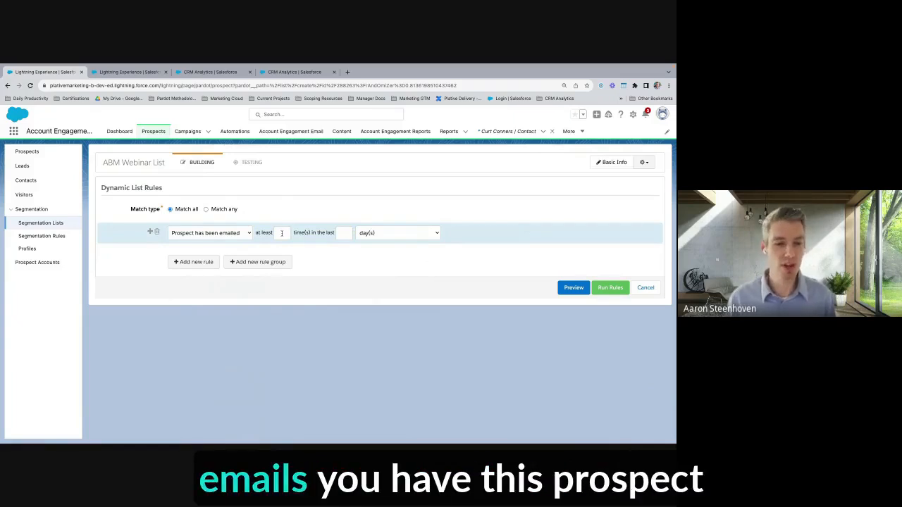
{"action": "left_click", "coordinate": [286, 232]}
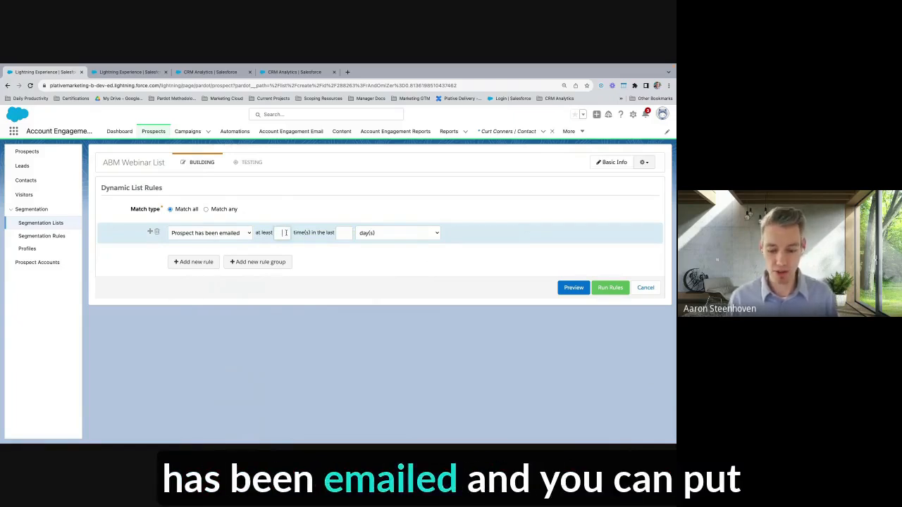
{"action": "type", "text": "5"}
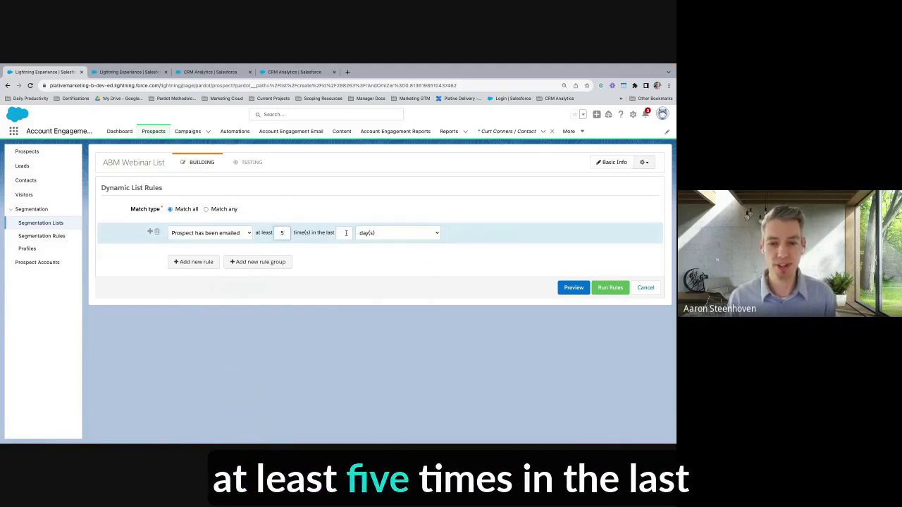
{"action": "left_click", "coordinate": [345, 232]}
{"action": "type", "text": "30"}
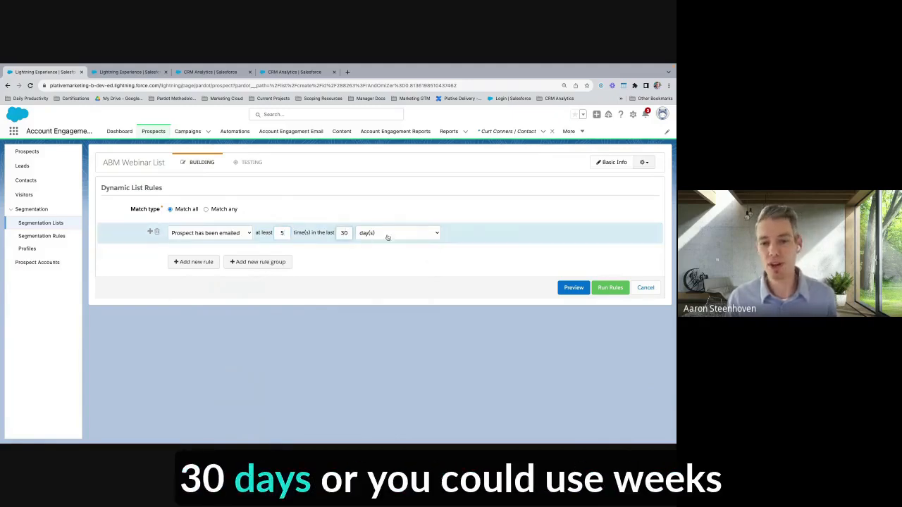
{"action": "left_click", "coordinate": [386, 237]}
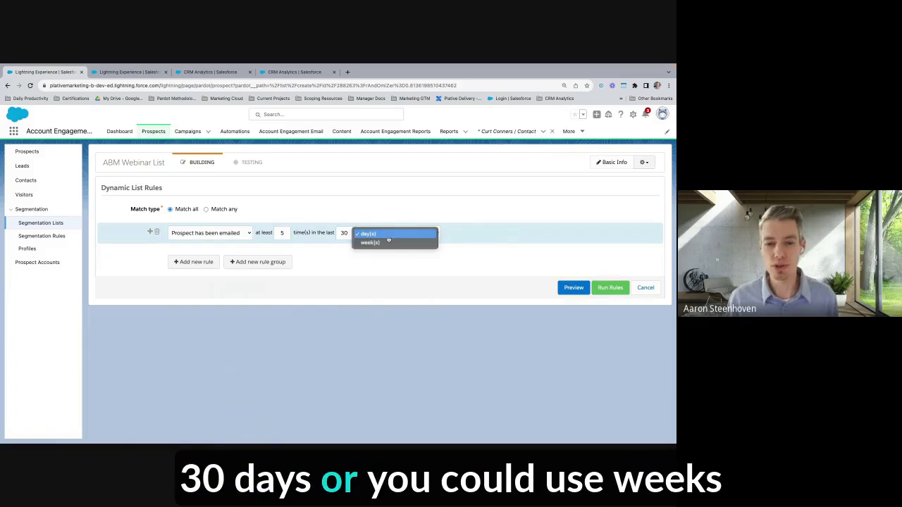
{"action": "left_click", "coordinate": [335, 255]}
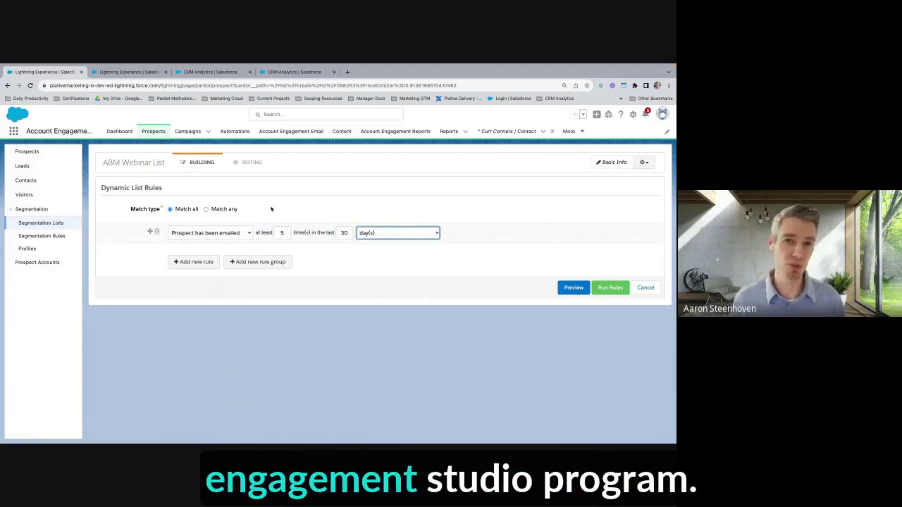
Change the rule to Prospect default field with Industry is Media, and run the dynamic list's rules
{"action": "left_click", "coordinate": [224, 234]}
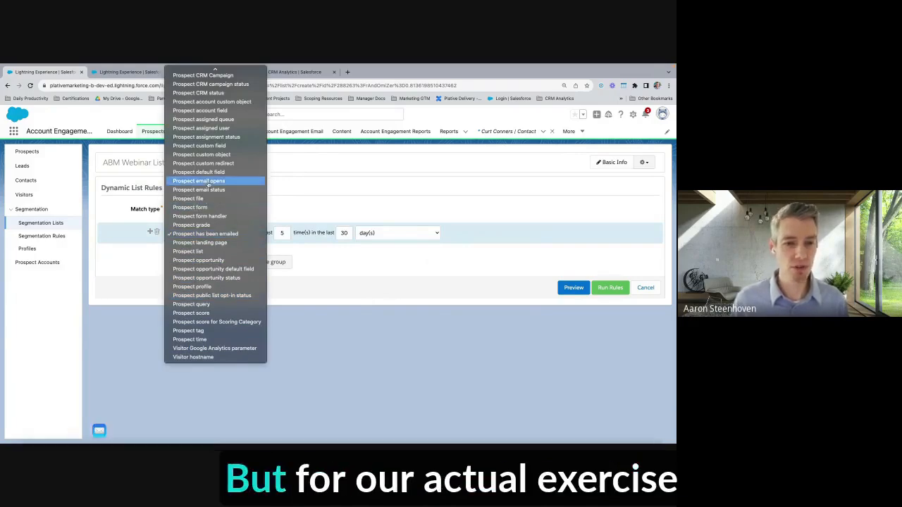
{"action": "left_click", "coordinate": [203, 171]}
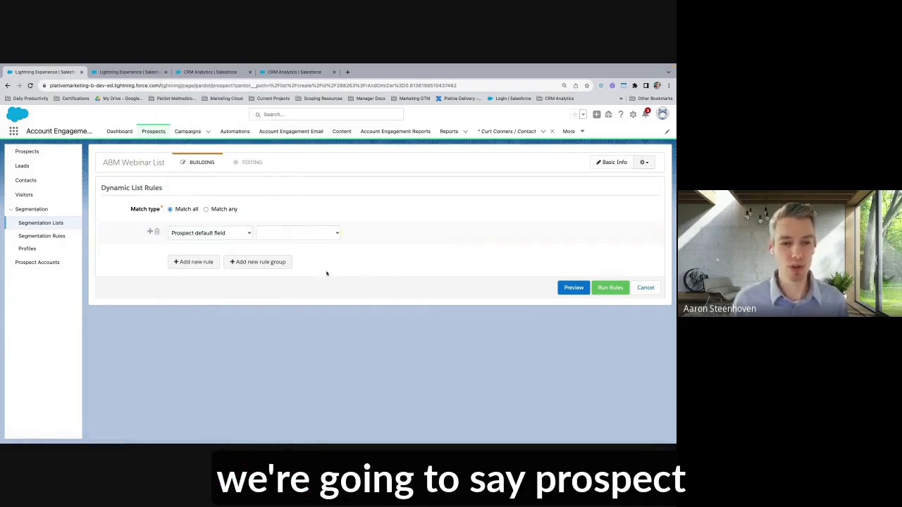
{"action": "left_click", "coordinate": [288, 232]}
{"action": "scroll", "coordinate": [285, 310], "scroll_direction": "down", "scroll_amount": 4}
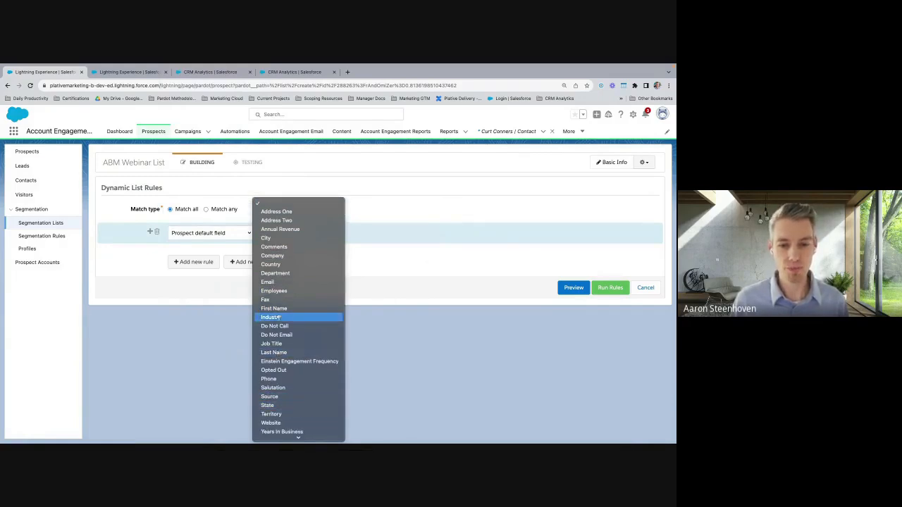
{"action": "left_click", "coordinate": [279, 317]}
{"action": "left_click", "coordinate": [357, 234]}
{"action": "left_click", "coordinate": [354, 252]}
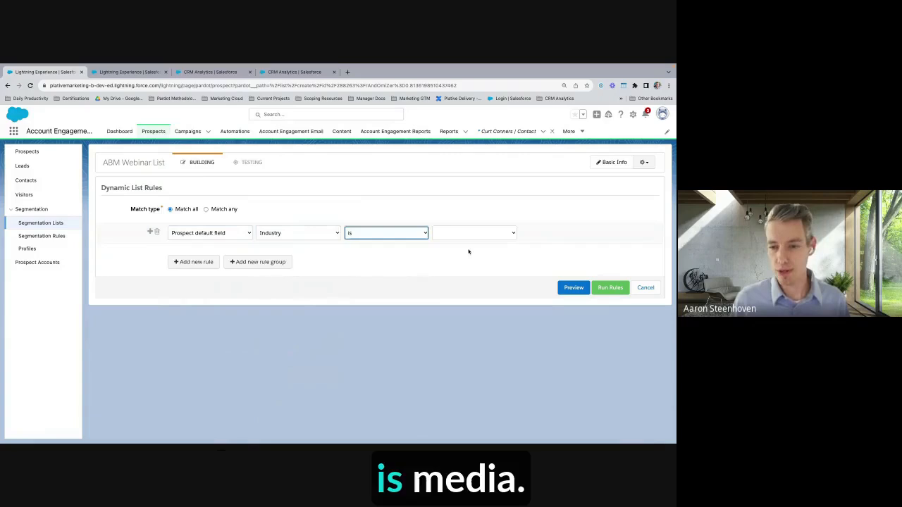
{"action": "left_click", "coordinate": [460, 235]}
{"action": "scroll", "coordinate": [459, 324], "scroll_direction": "down", "scroll_amount": 3}
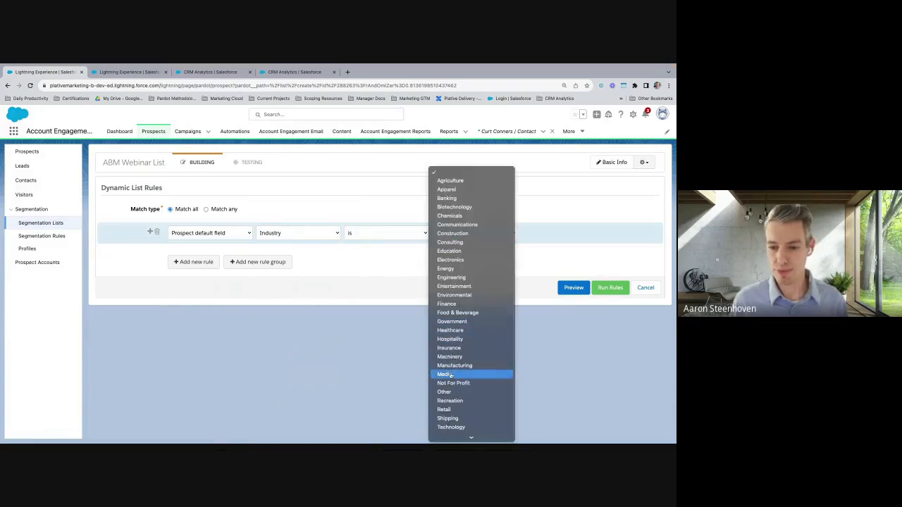
{"action": "left_click", "coordinate": [449, 374]}
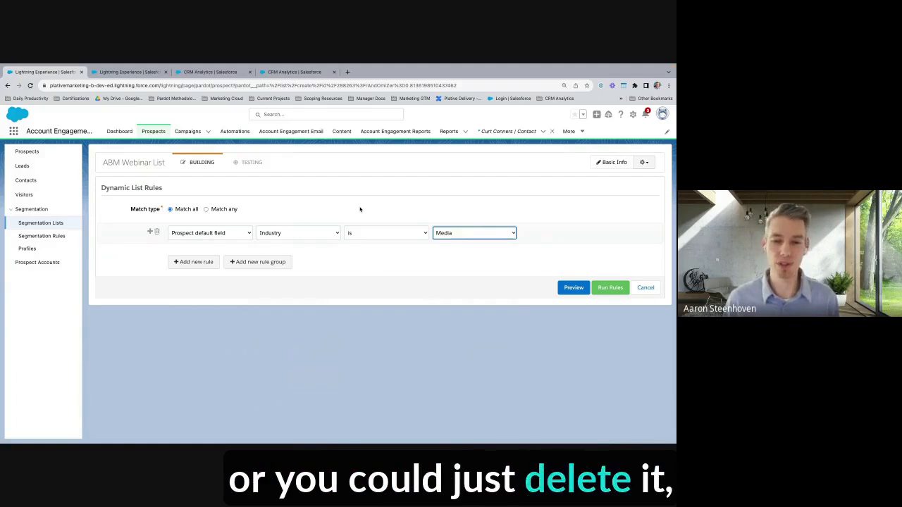
{"action": "left_click", "coordinate": [610, 290]}
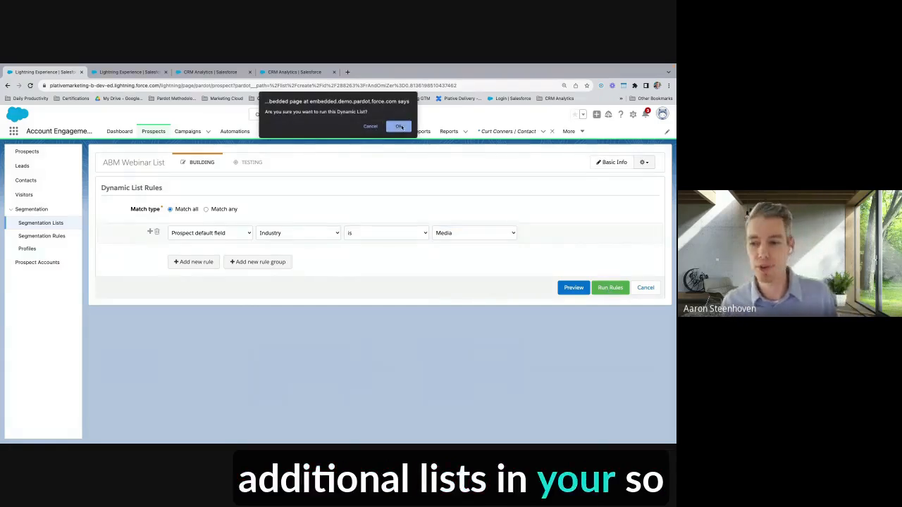
{"action": "left_click", "coordinate": [399, 127]}
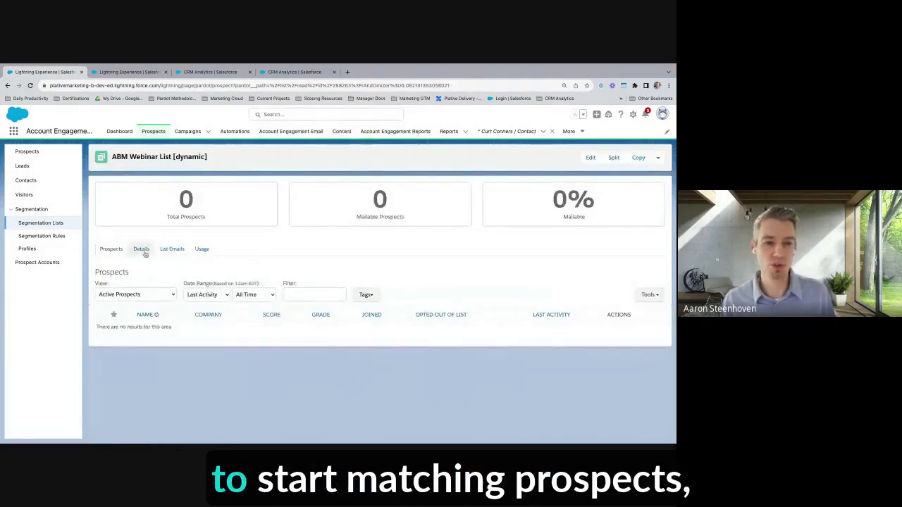
Open the existing Top of Mind Program- Account Based Marketing Webinar Example list from the segmentation lists
{"action": "left_click", "coordinate": [41, 223]}
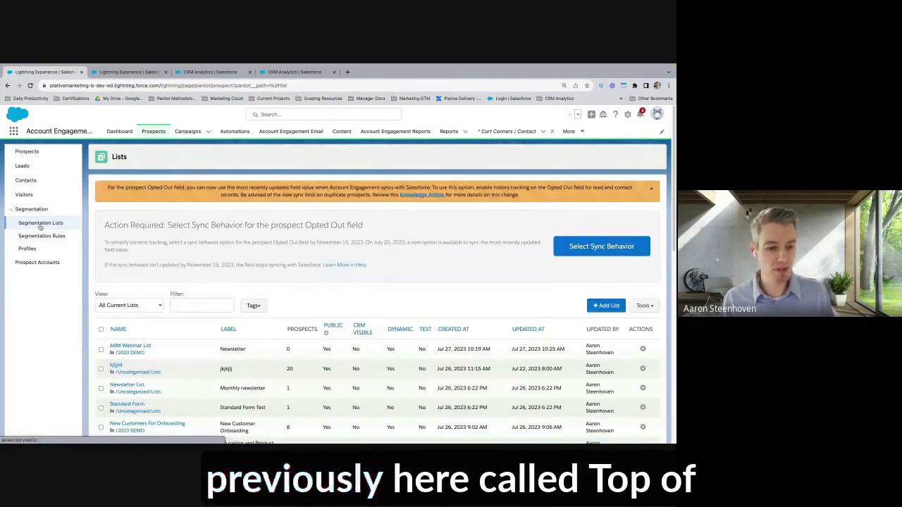
{"action": "scroll", "coordinate": [142, 324], "scroll_direction": "down", "scroll_amount": 5}
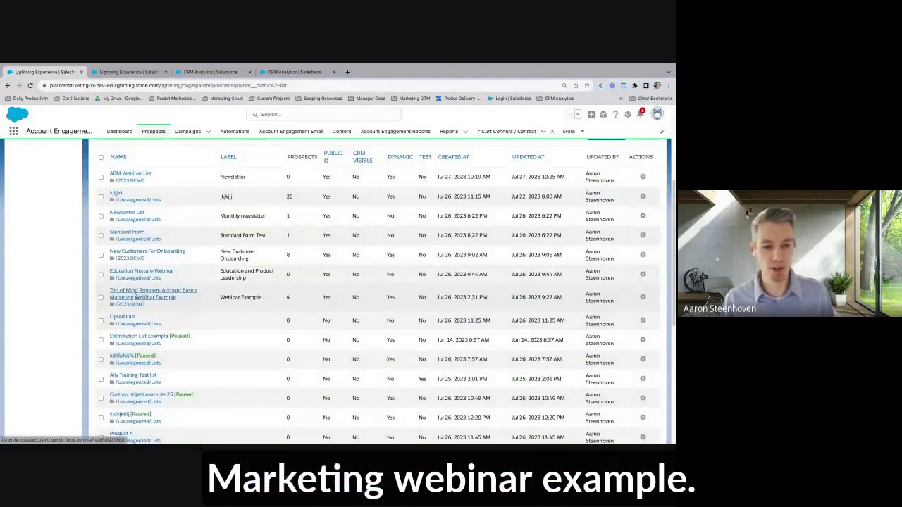
{"action": "left_click", "coordinate": [143, 299]}
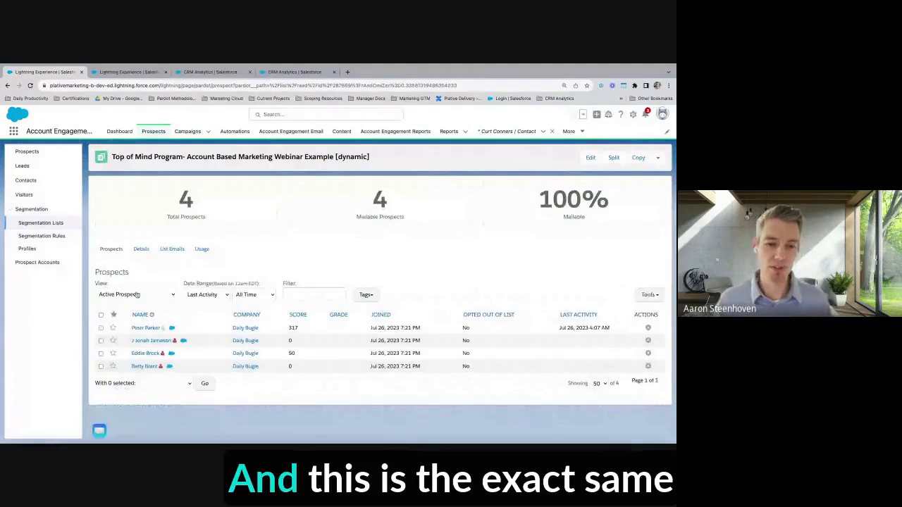
Review the webinar example list's details and dynamic list rules, and return to its matched prospects
{"action": "left_click", "coordinate": [141, 250]}
{"action": "scroll", "coordinate": [179, 329], "scroll_direction": "down", "scroll_amount": 2}
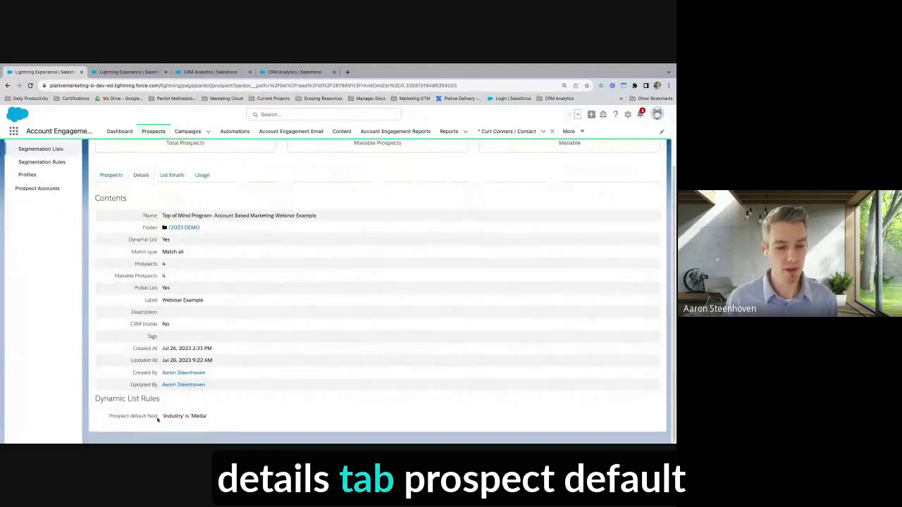
{"action": "scroll", "coordinate": [120, 274], "scroll_direction": "up", "scroll_amount": 2}
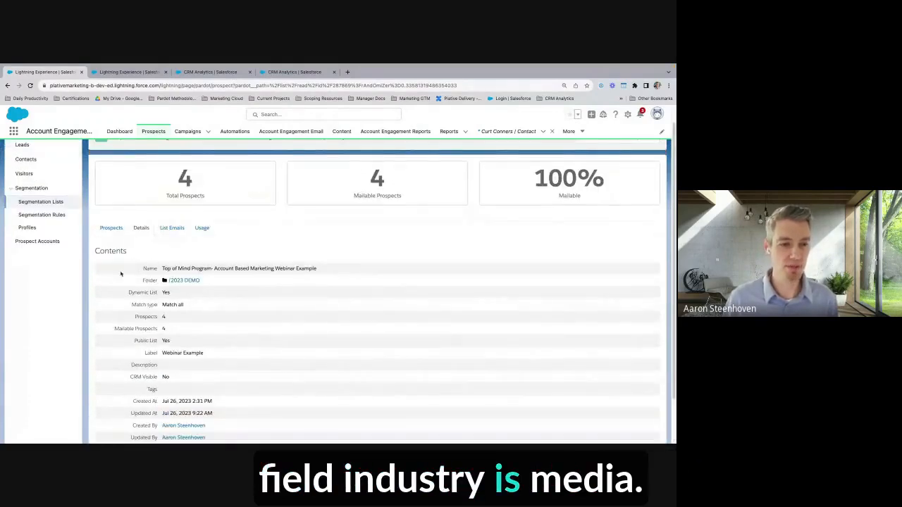
{"action": "left_click", "coordinate": [112, 228]}
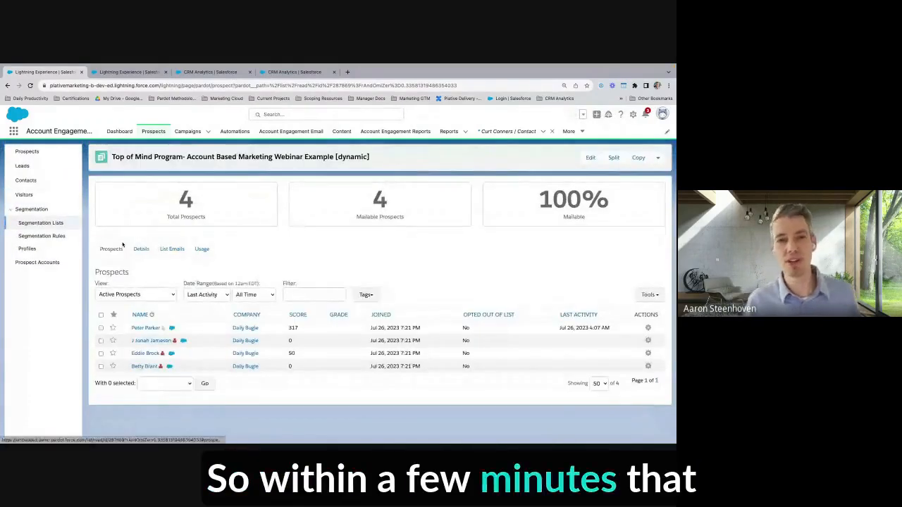